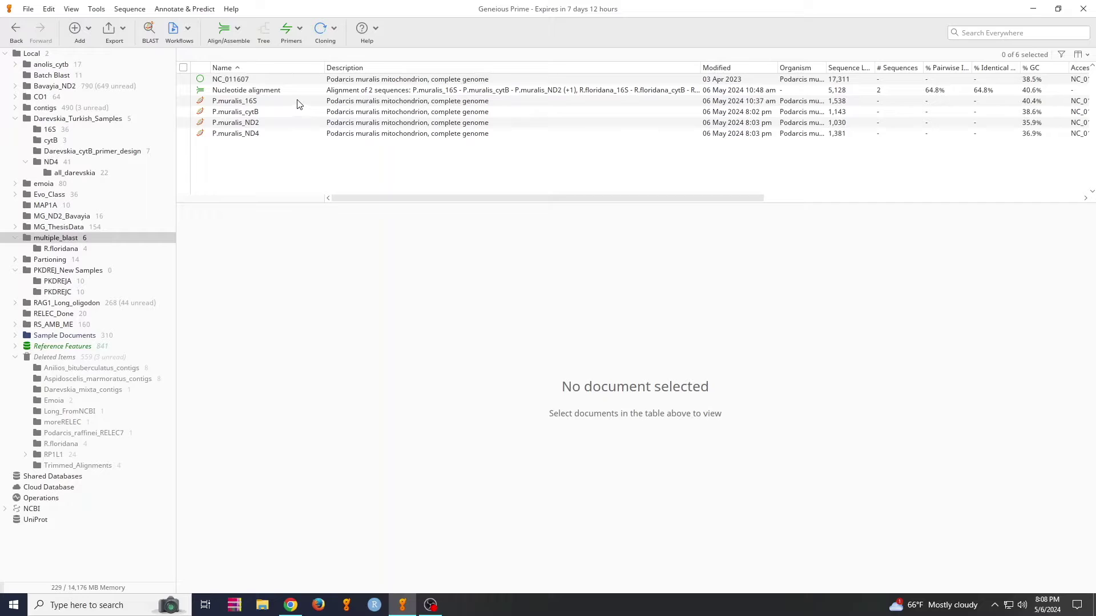
- Drag-select the P.muralis_16S, cytB, ND2 and ND4 rows in the multiple_blast folder
left_click_drag(296, 105, 278, 145)
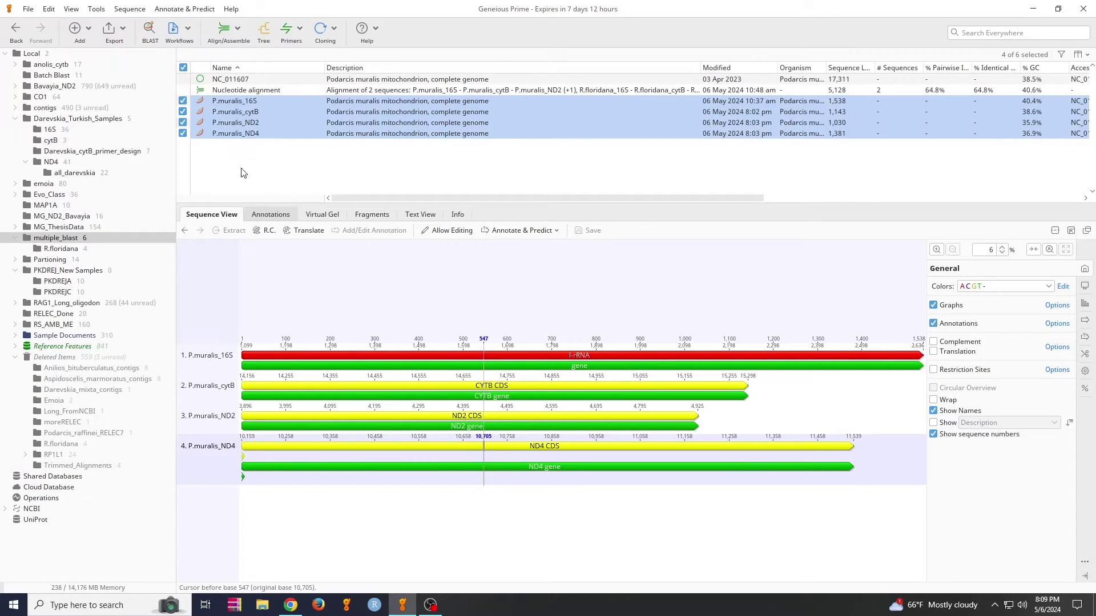
left_click(290, 605)
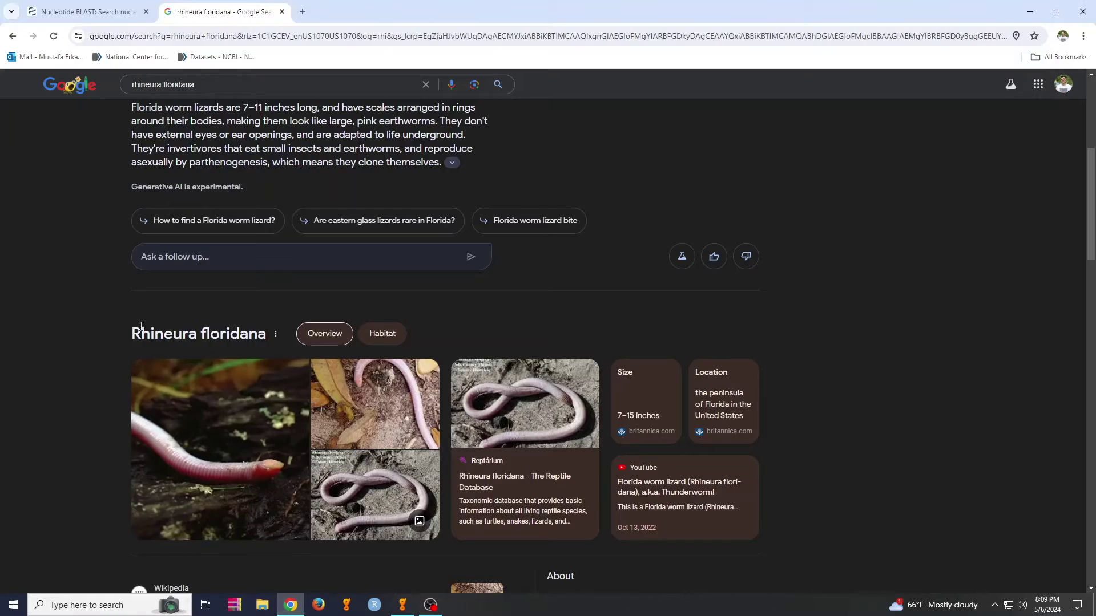
left_click(402, 605)
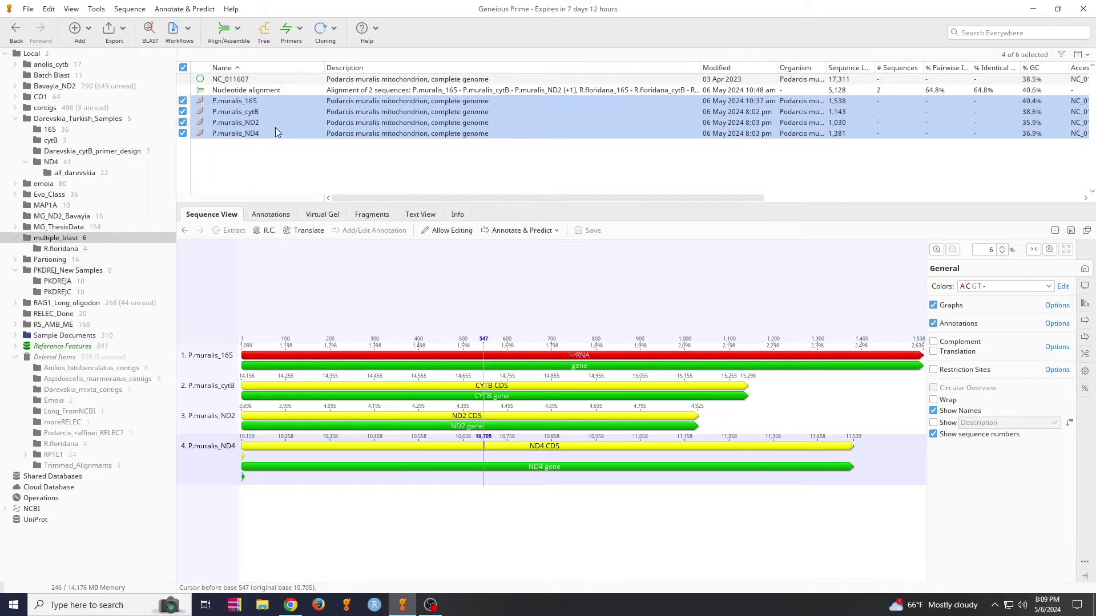
left_click(28, 9)
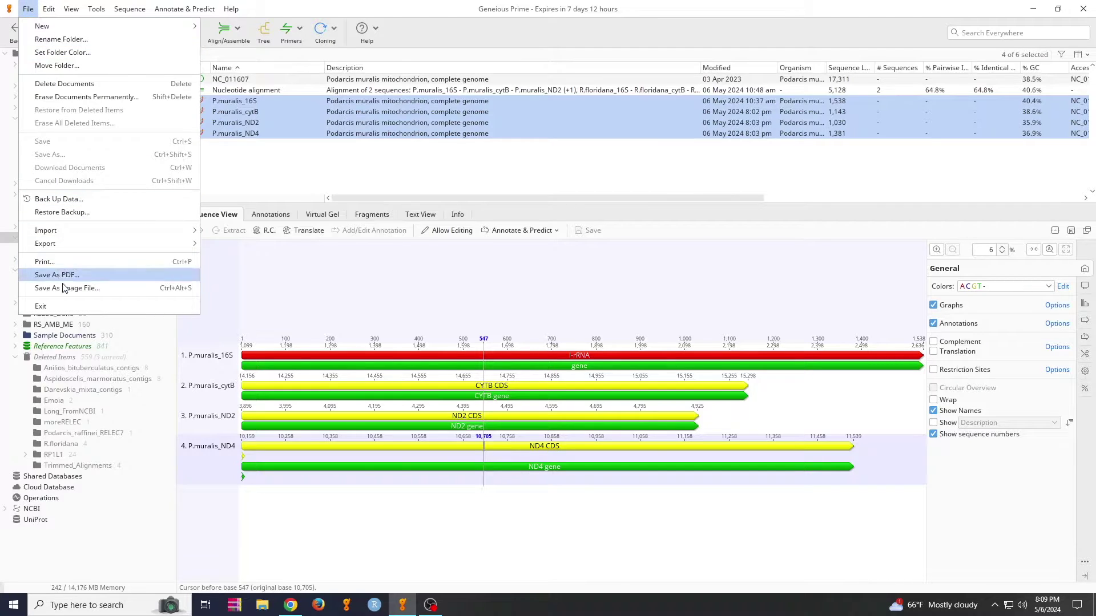
- Export the four sequences in FASTA format as P.muralis_4Genes to the Desktop
mouse_move(77, 249)
left_click(228, 244)
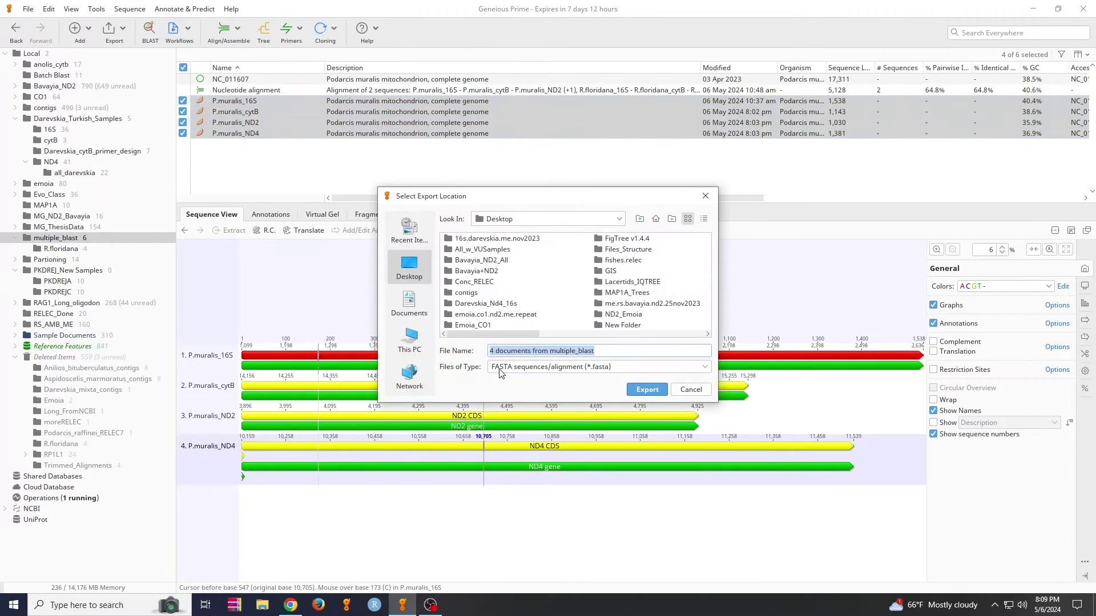
left_click(568, 368)
left_click(548, 448)
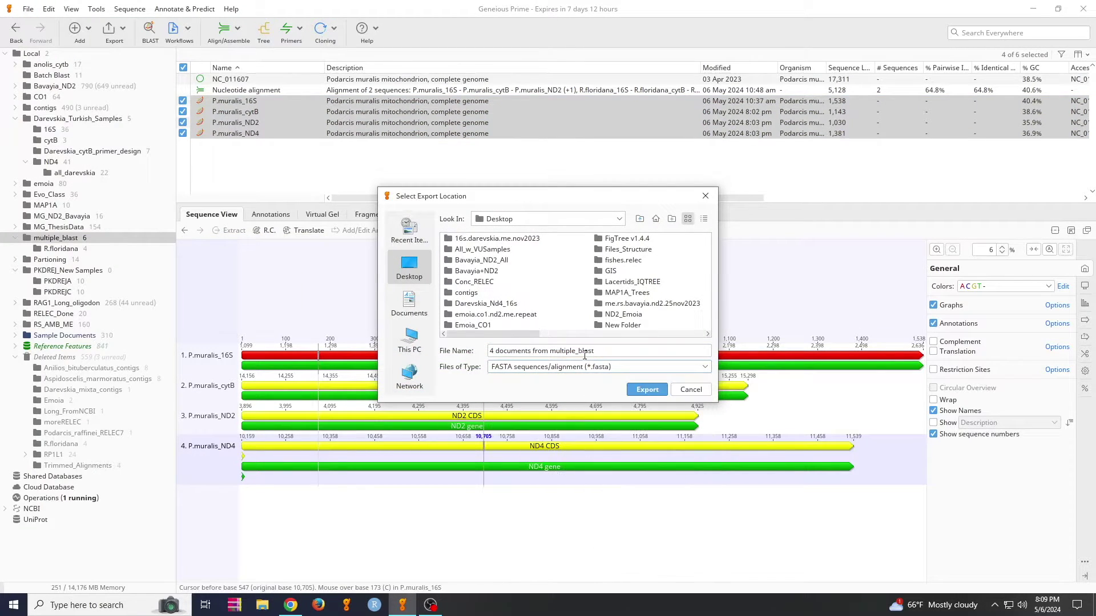
left_click(599, 351)
left_click_drag(600, 351, 470, 347)
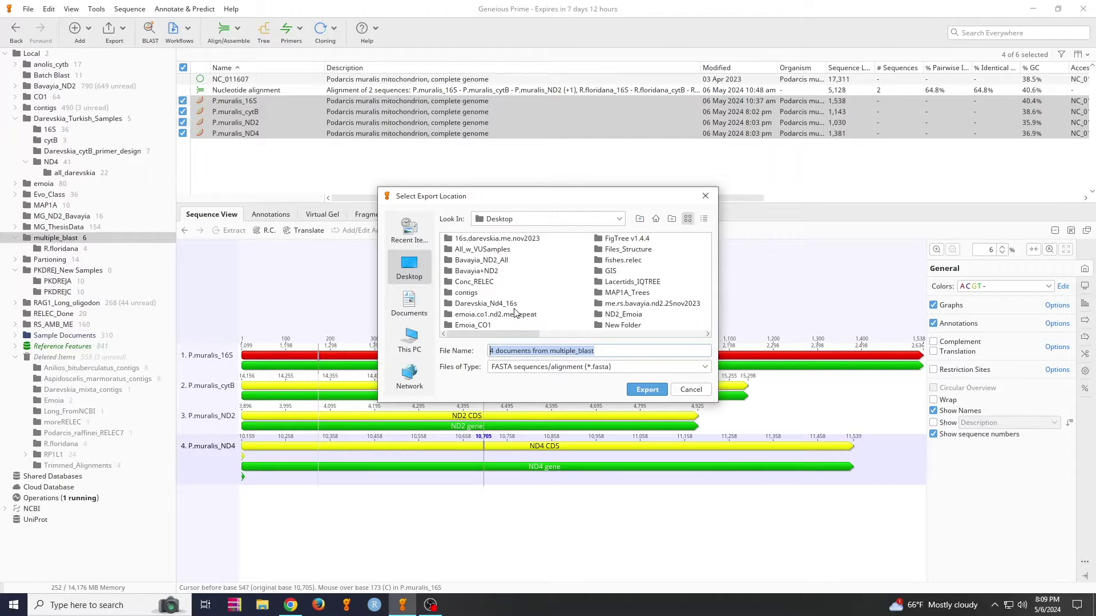
type("P.muralis_4Genes")
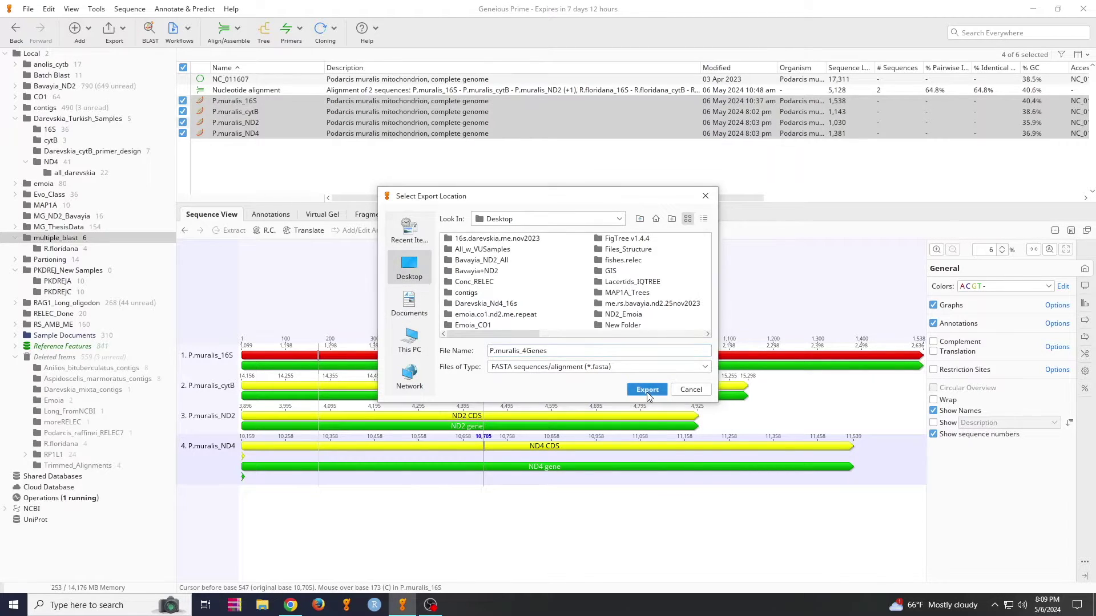
left_click(646, 390)
left_click(632, 321)
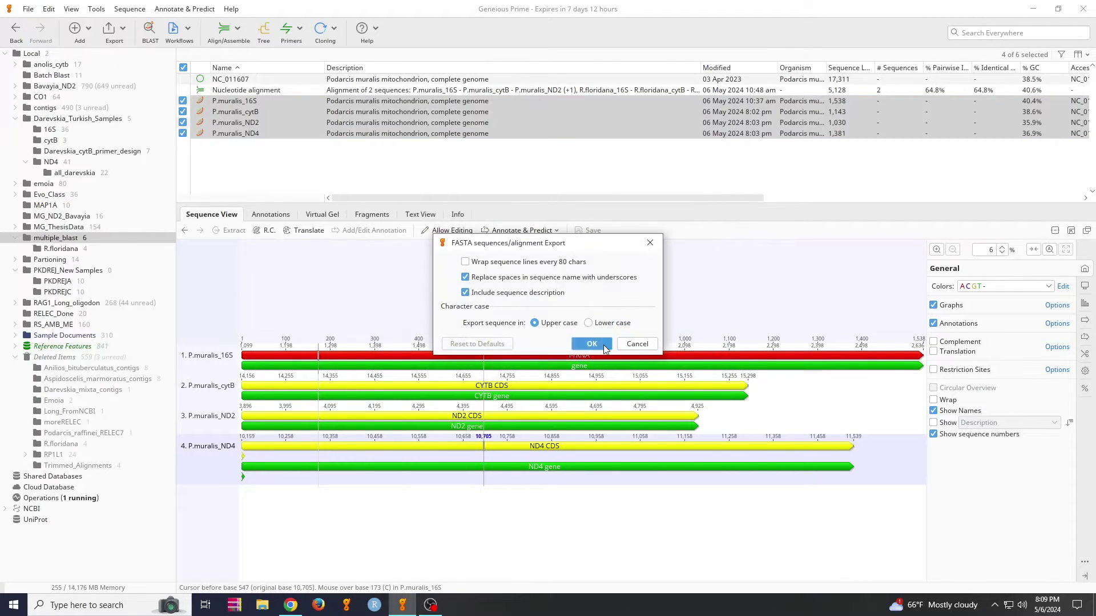
left_click(590, 343)
- Open P.muralis_4Genes.fasta from the Desktop in a maximized Notepad window
left_click(262, 605)
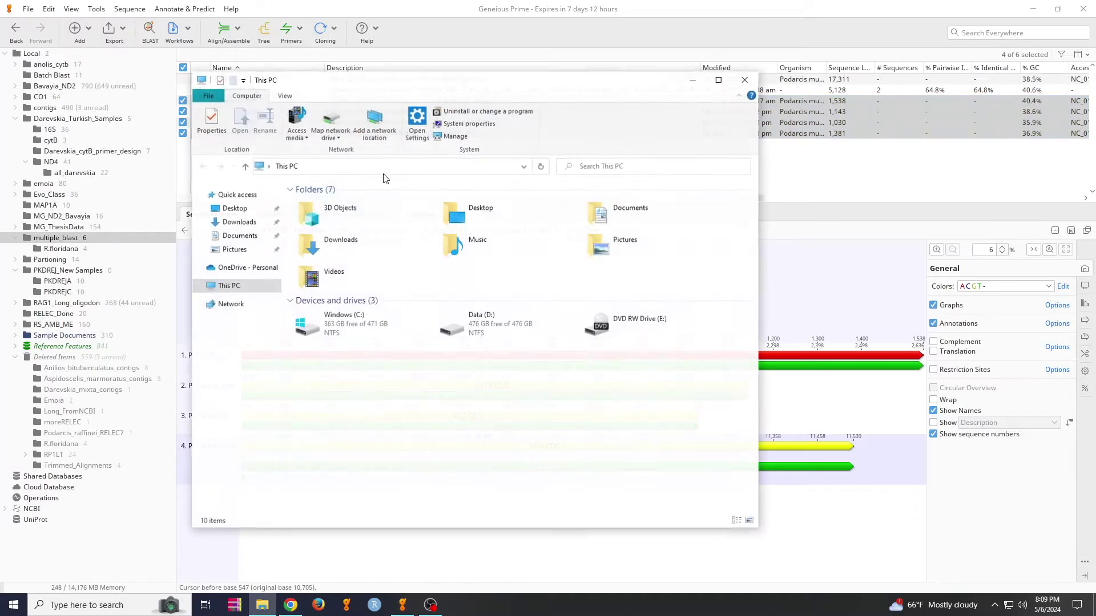
left_click(246, 209)
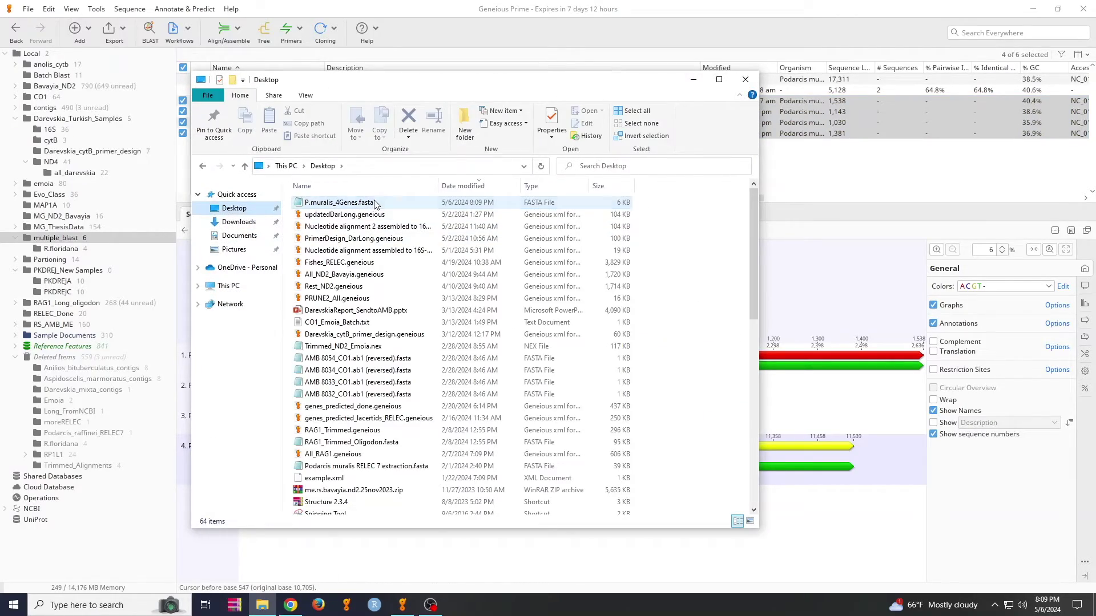
double_click(339, 203)
key("super+Up")
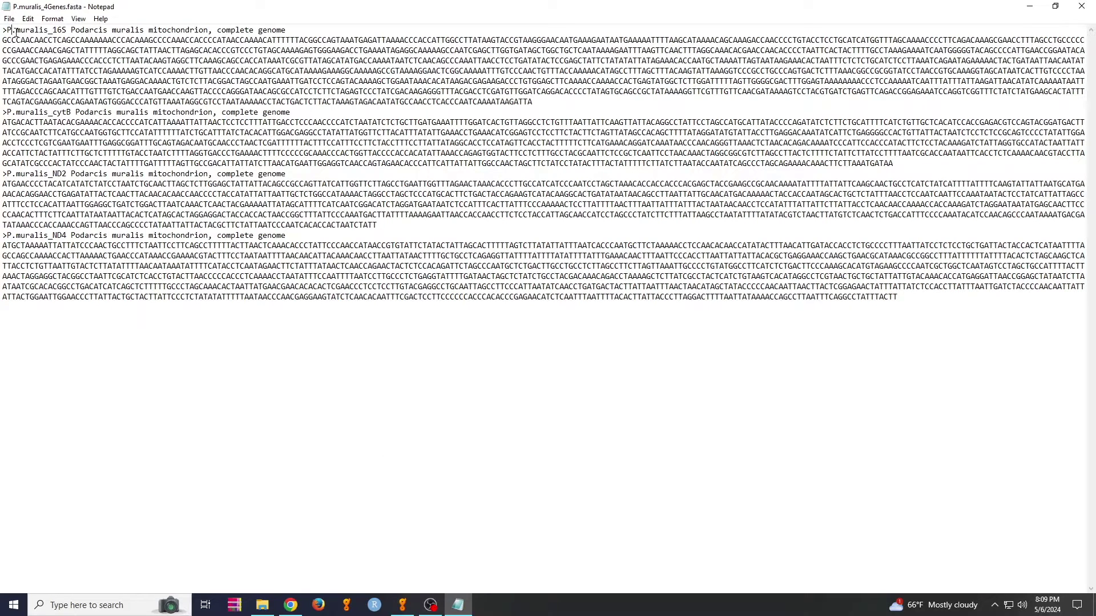
- Highlight the 16S, cytB, ND2 and ND4 header lines in turn, then close Notepad
left_click_drag(14, 31, 75, 31)
left_click_drag(76, 112, 2, 114)
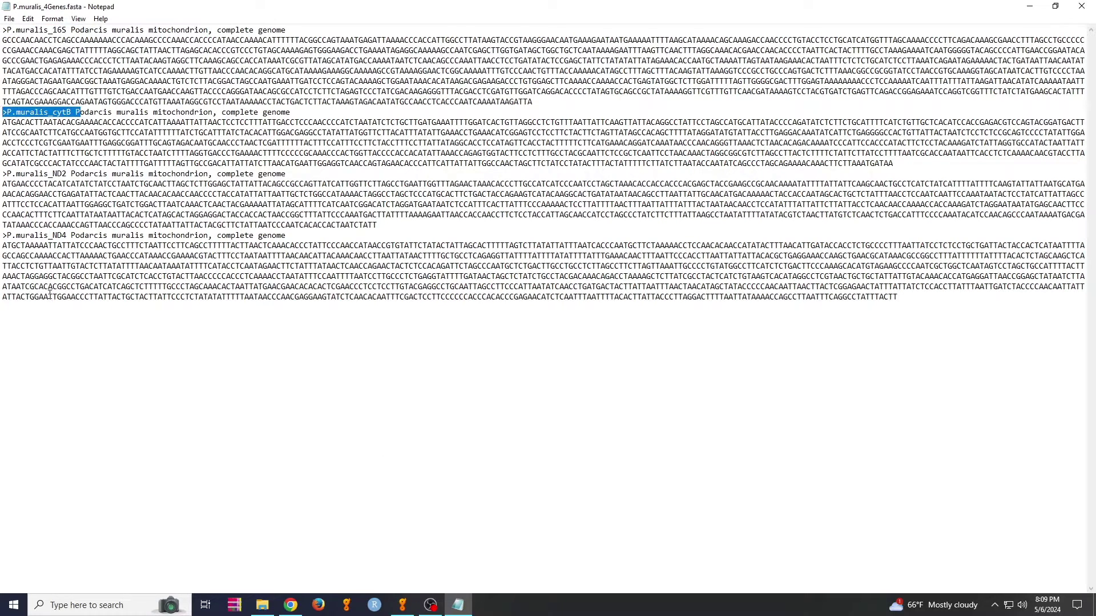
left_click_drag(66, 174, 1, 174)
left_click_drag(70, 232, 2, 232)
left_click(265, 317)
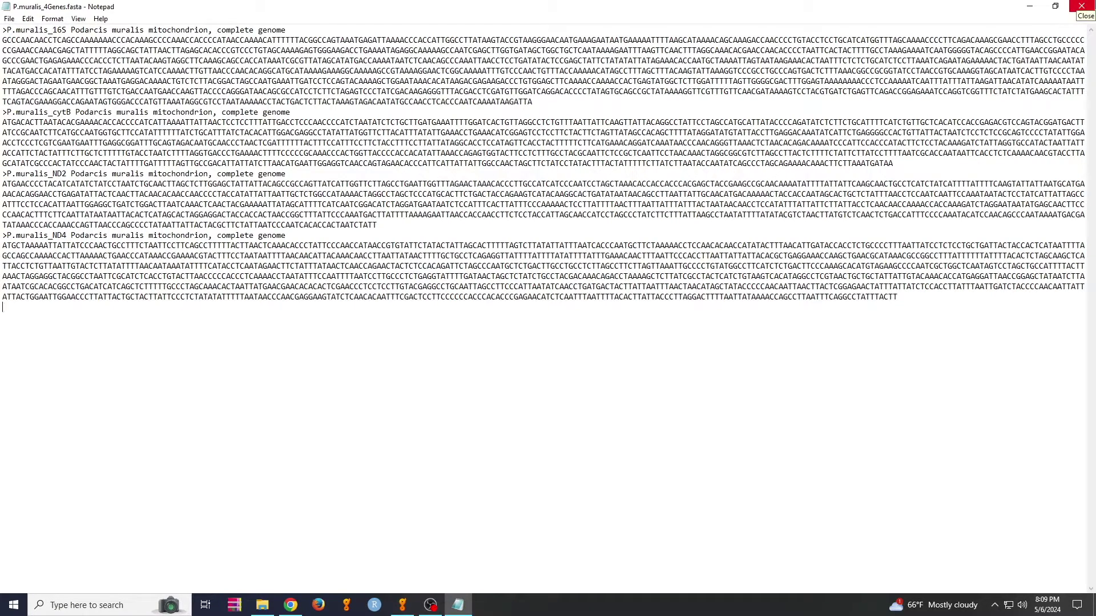
left_click(1082, 7)
- Load the NCBI BLAST home page in a new browser tab
left_click(290, 605)
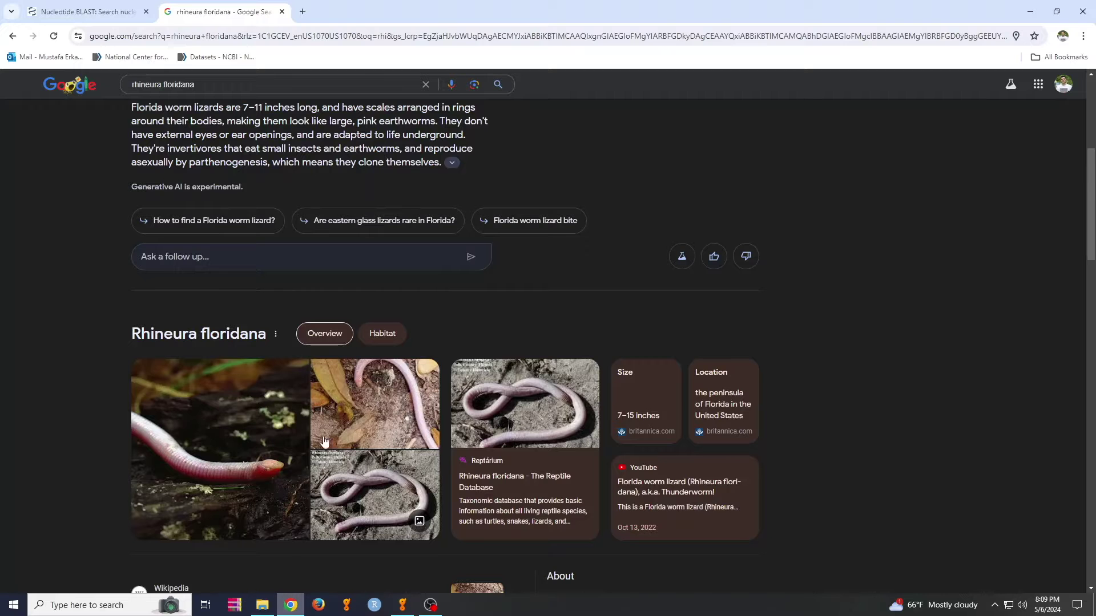
left_click(303, 11)
type("blast")
key("Return")
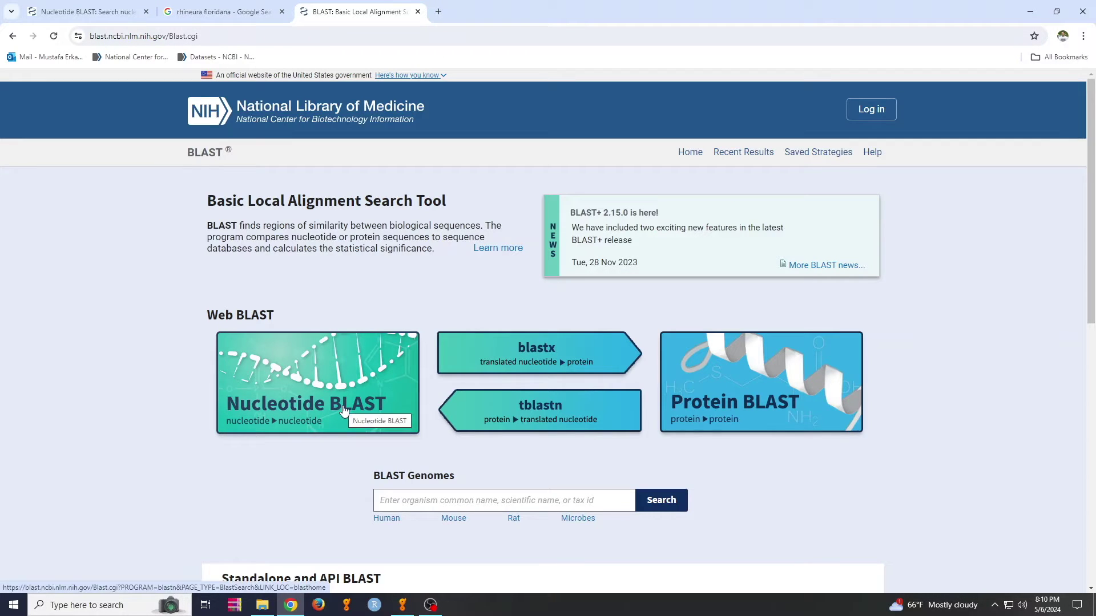
- Open Nucleotide BLAST and limit the organism to Rhineura floridana (taxid:261503)
left_click(343, 411)
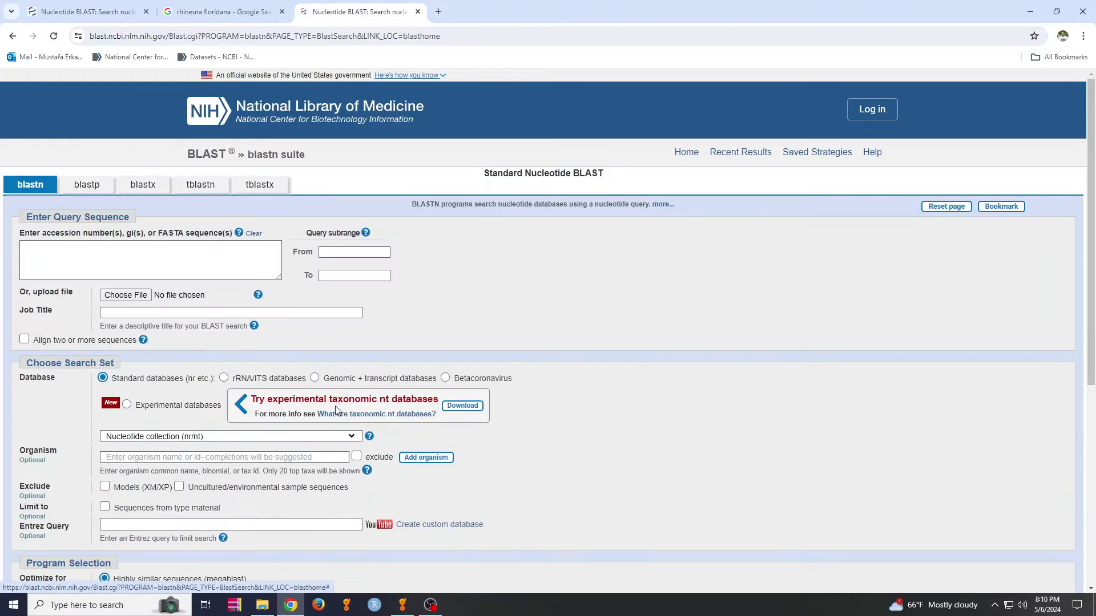
scroll(164, 390, "down", 1)
left_click(163, 399)
type("r")
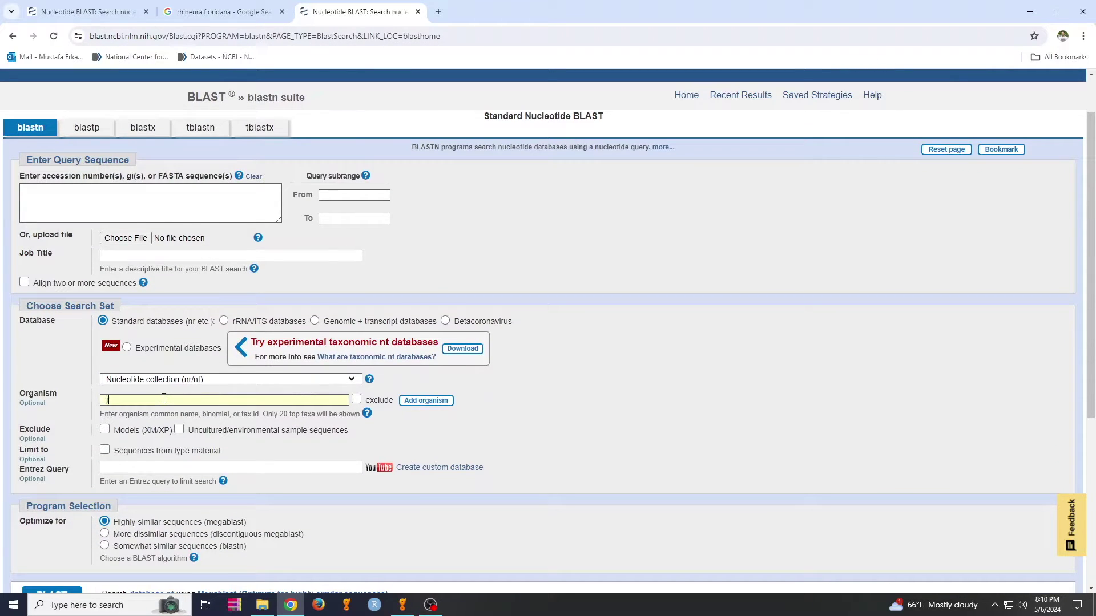
type("hineu")
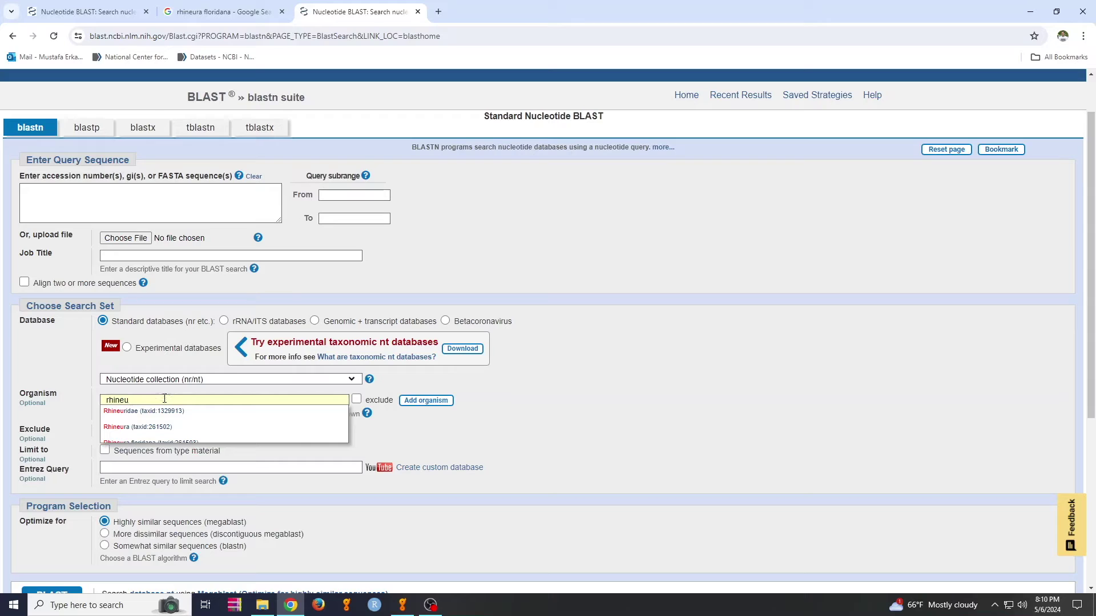
left_click(180, 442)
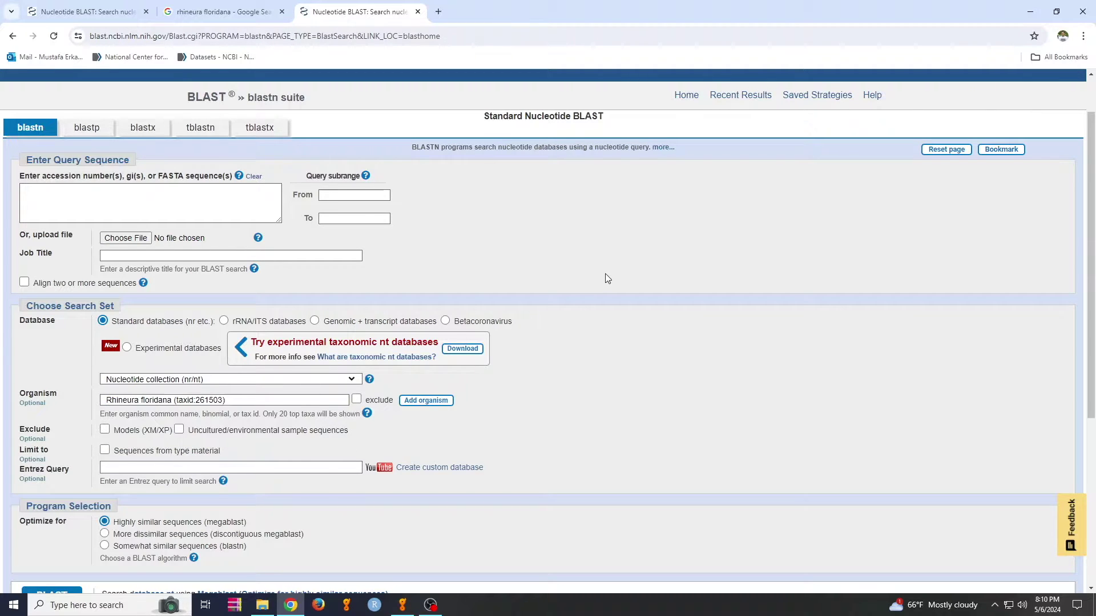
scroll(606, 275, "down", 1)
left_click(438, 11)
- Find the NCBI Datasets site and look up the taxon Rhineura floridana
type("nc")
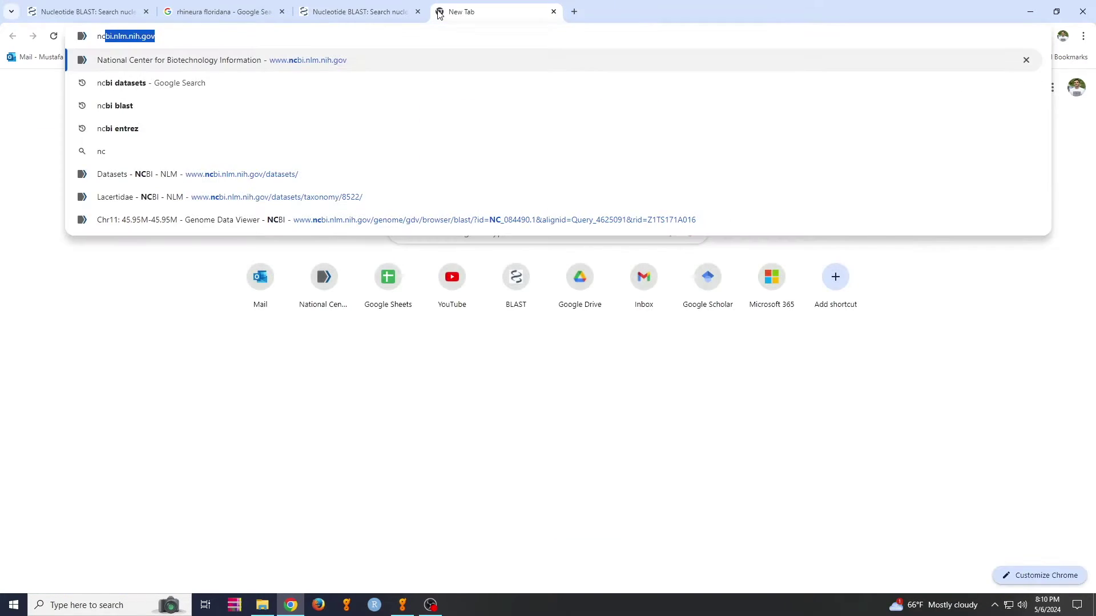
type("bi datasets")
key("Return")
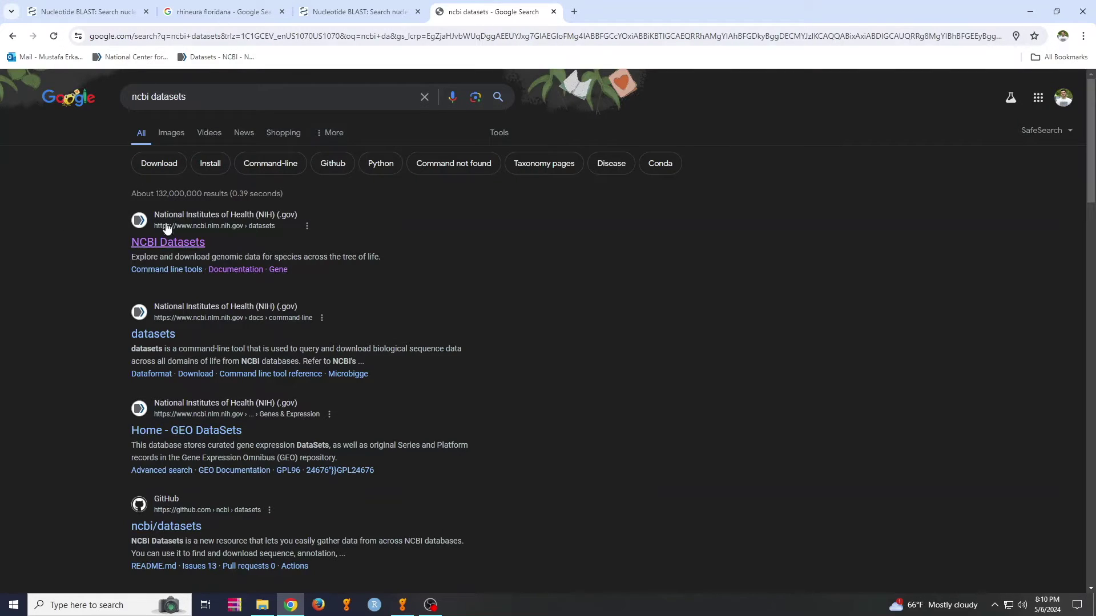
left_click(167, 243)
left_click(286, 354)
type("rhi")
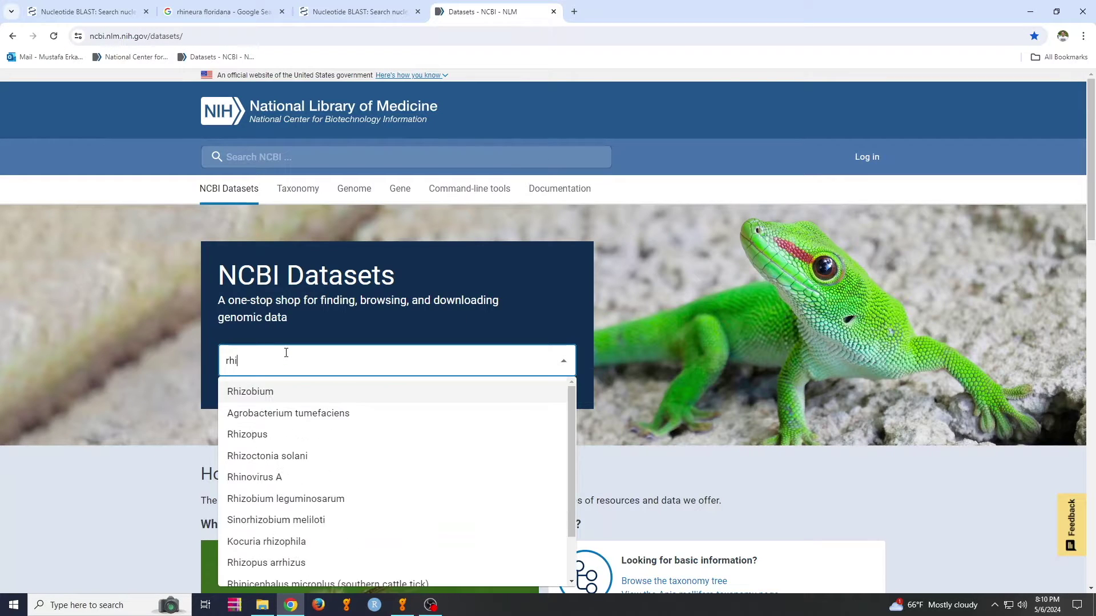
type("neu")
left_click(314, 394)
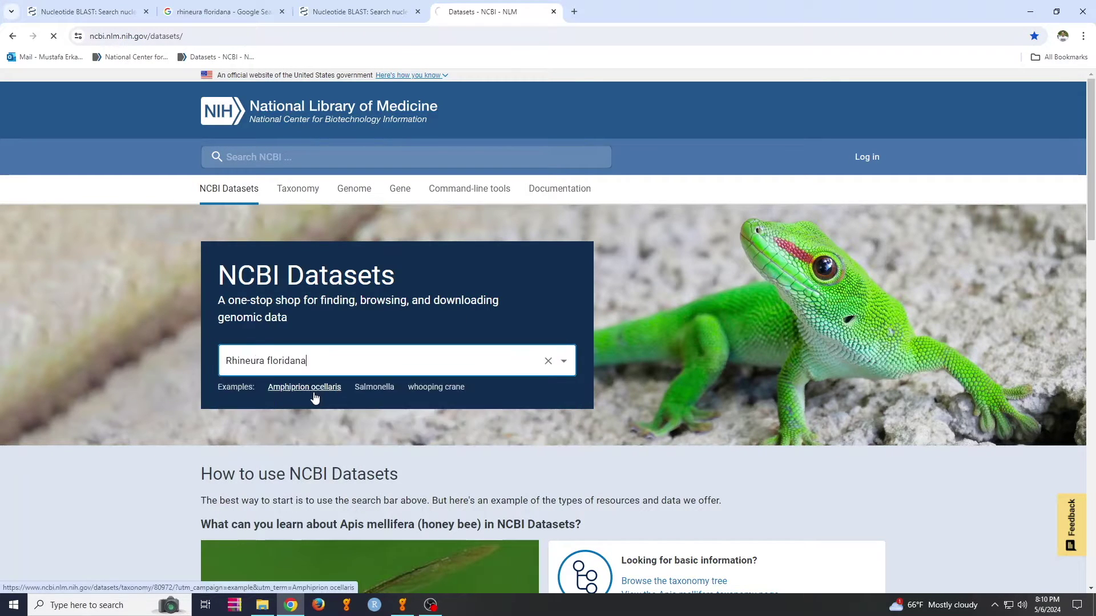
- Open the rRhiFlo1.hap2 reference assembly and start a BLAST search against its genome
scroll(350, 321, "down", 2)
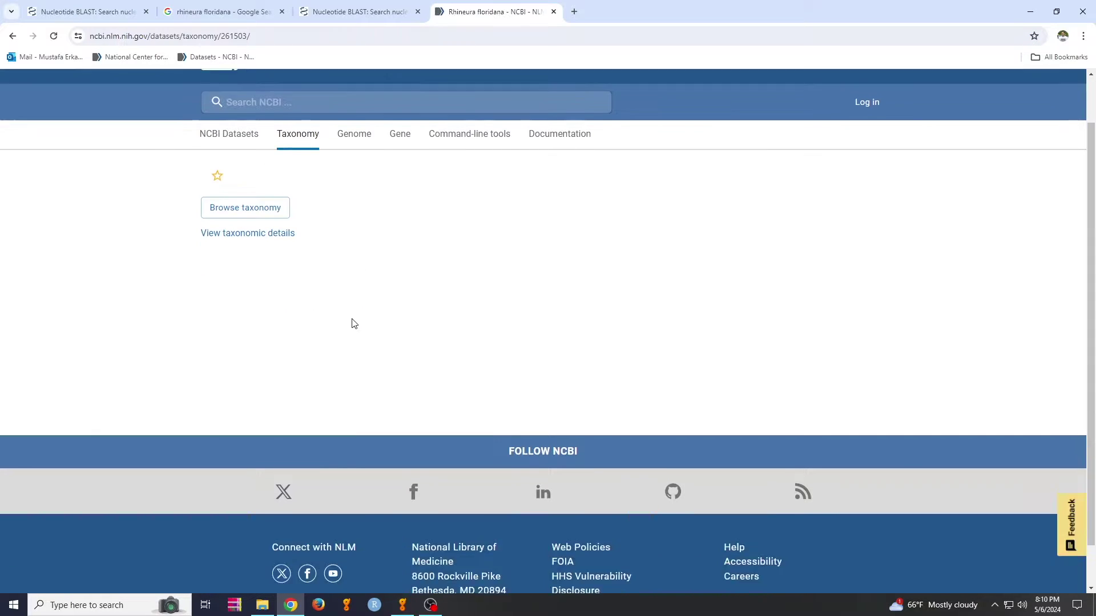
left_click(240, 434)
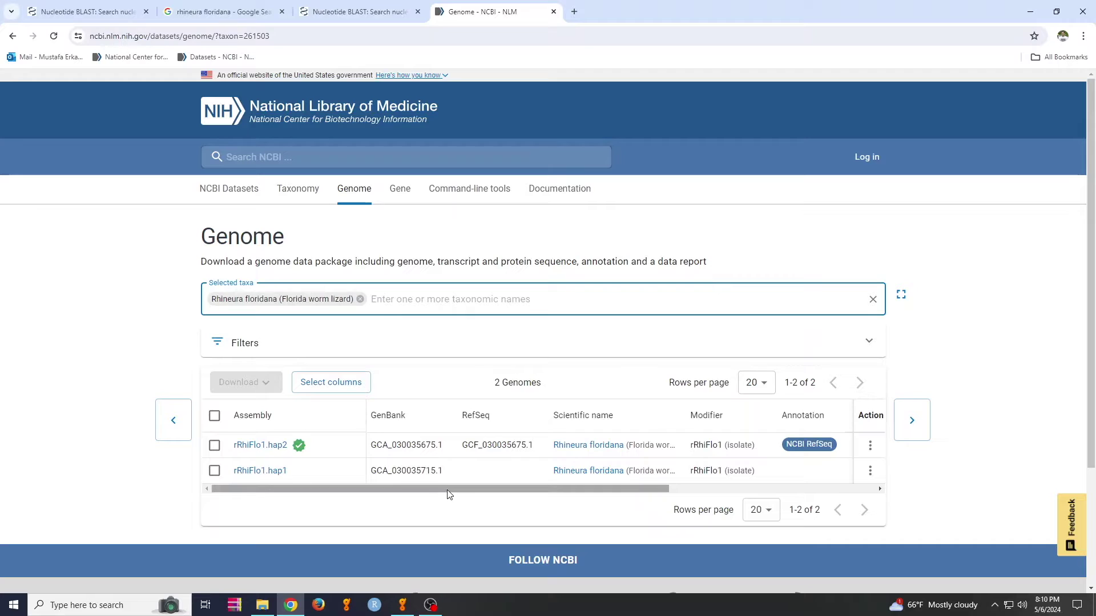
left_click_drag(447, 489, 396, 498)
left_click(263, 446)
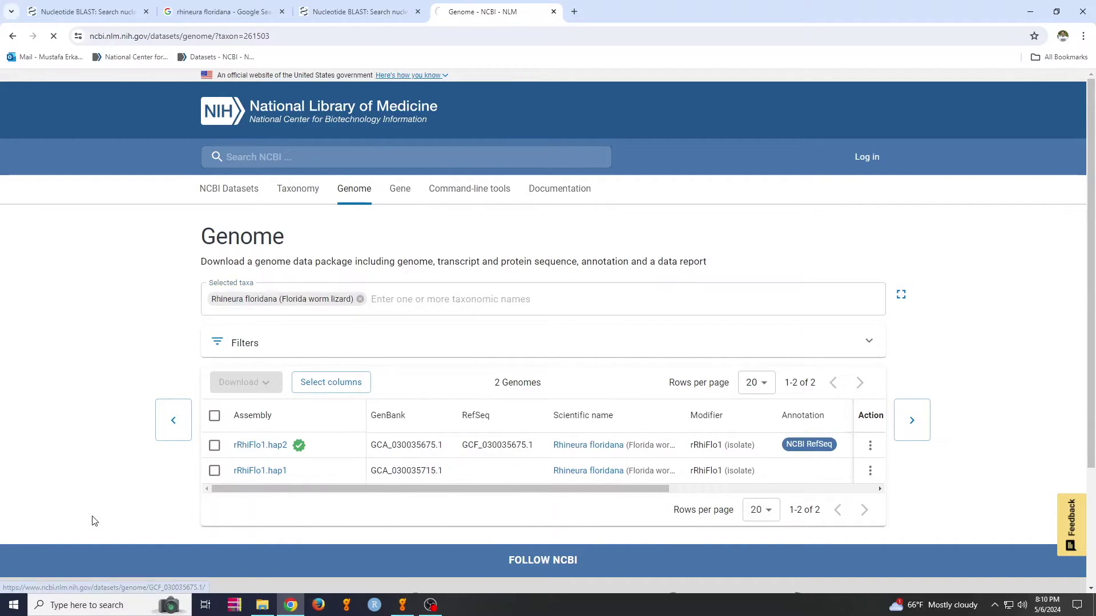
scroll(402, 334, "down", 4)
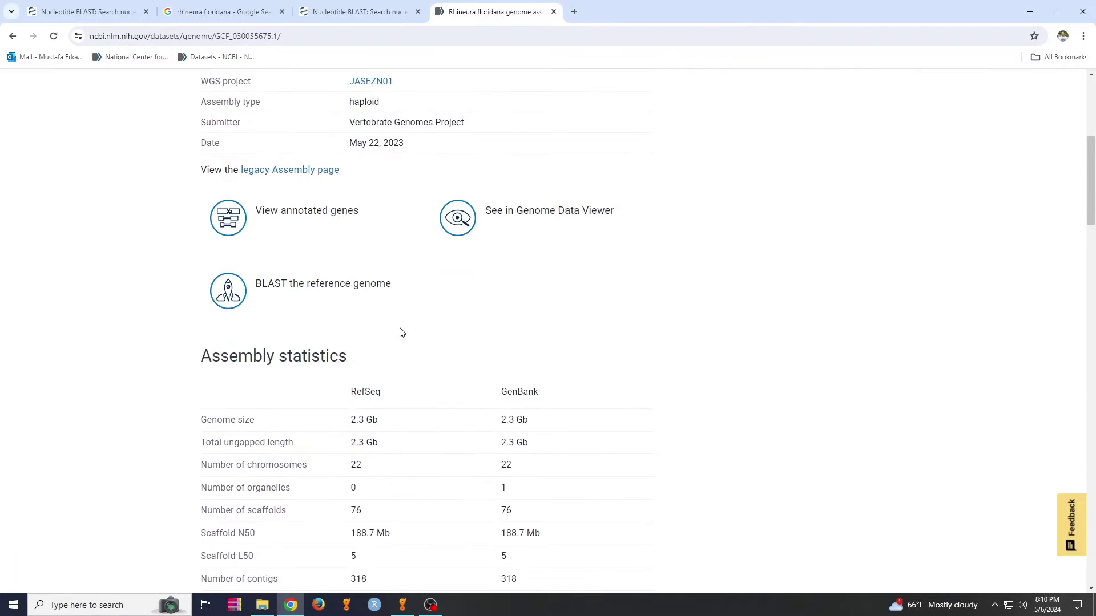
left_click(407, 345)
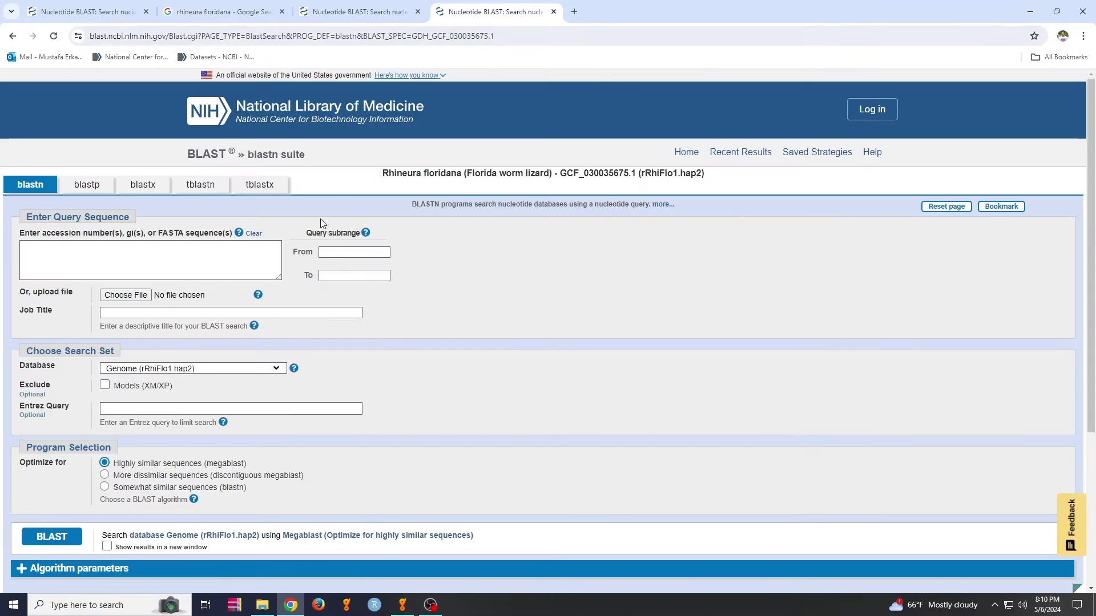
- Upload P.muralis_4Genes.fasta from the Desktop as the blastn query file
left_click(138, 296)
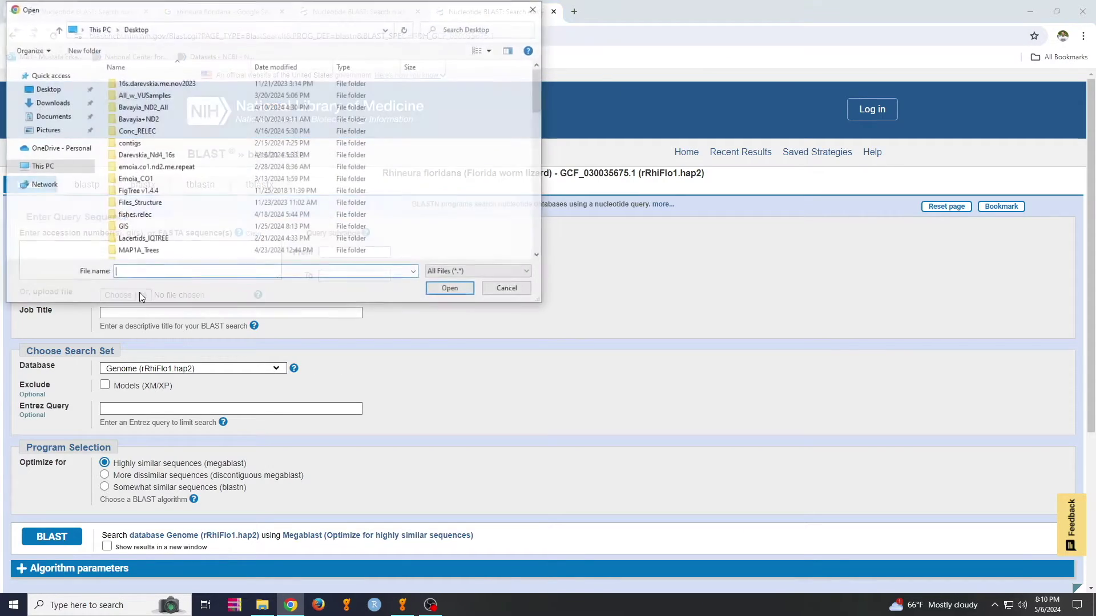
left_click(58, 104)
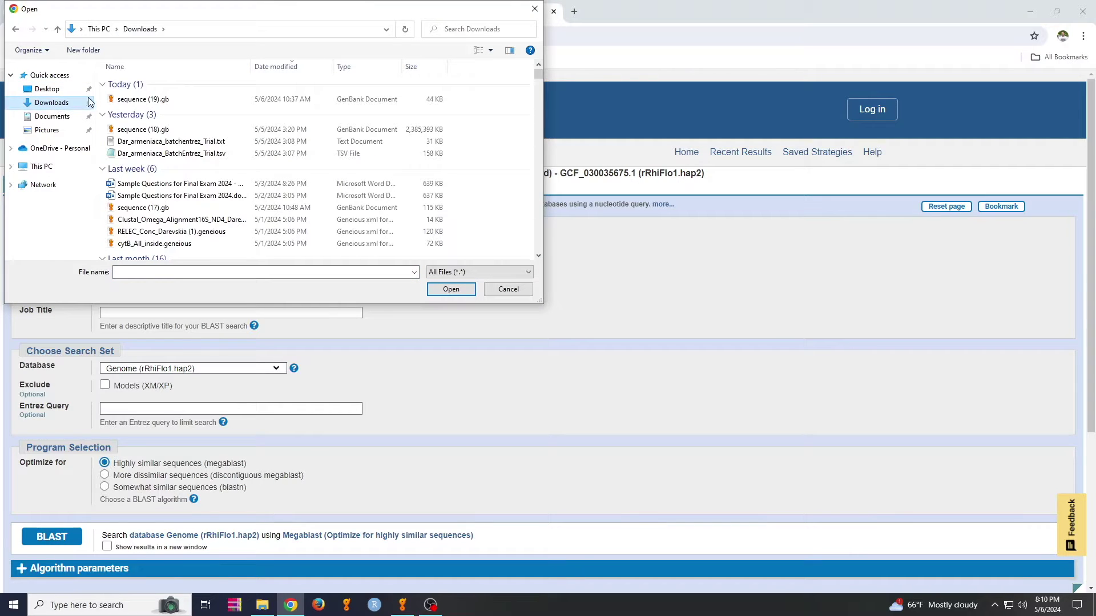
left_click(47, 89)
scroll(137, 101, "down", 10)
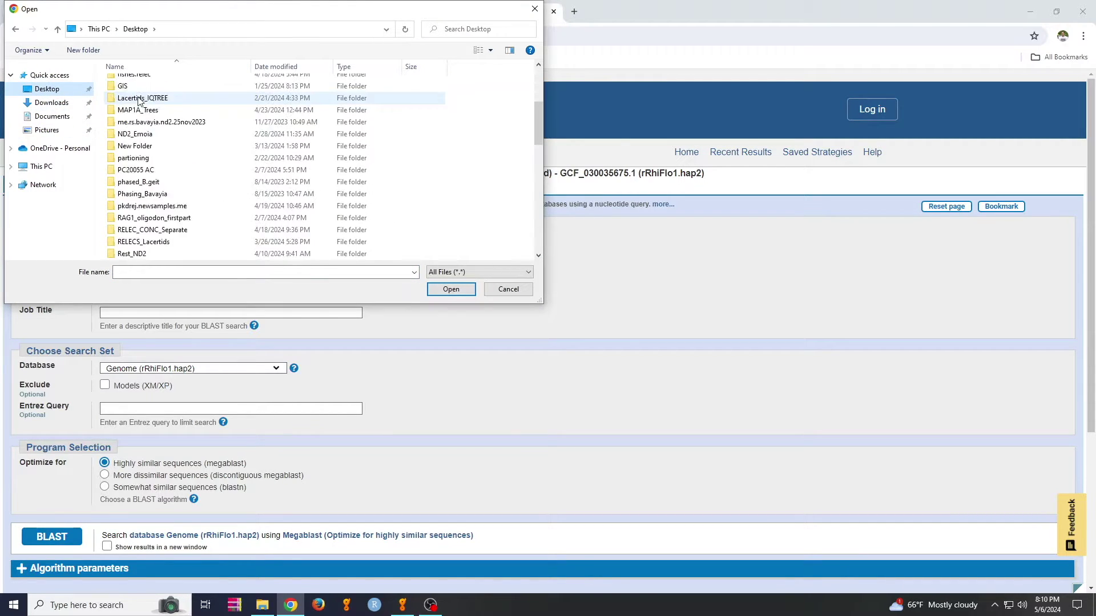
scroll(165, 166, "down", 1)
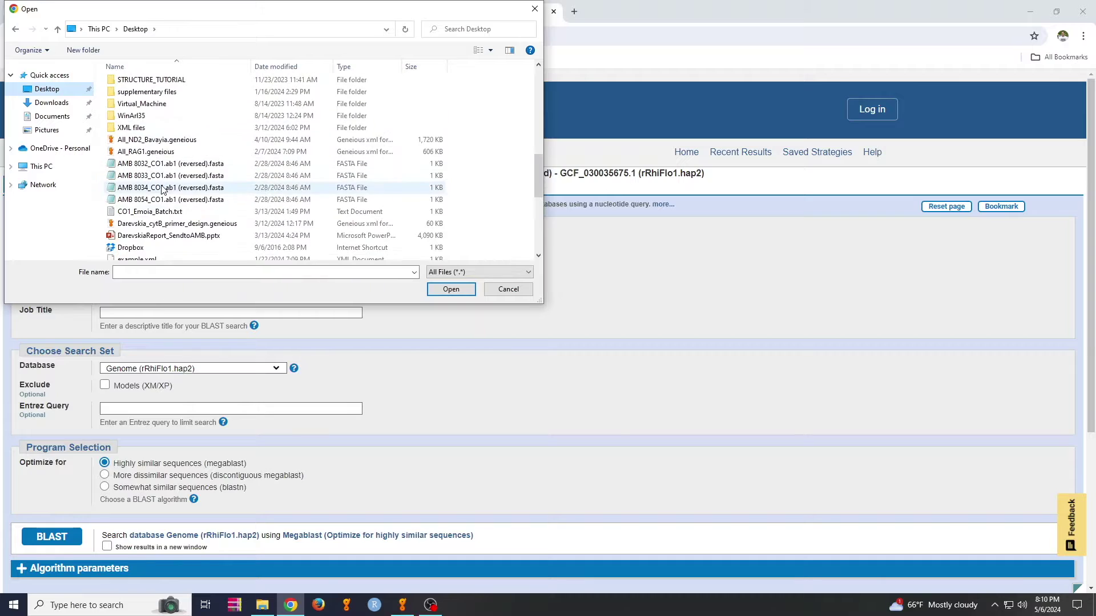
scroll(188, 149, "down", 1)
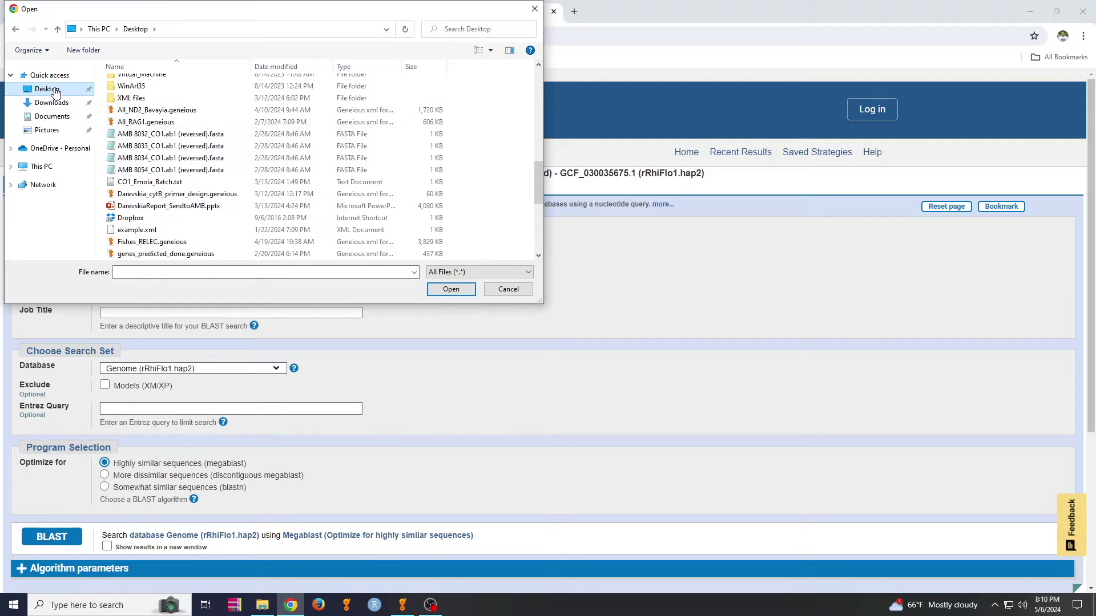
scroll(200, 137, "up", 3)
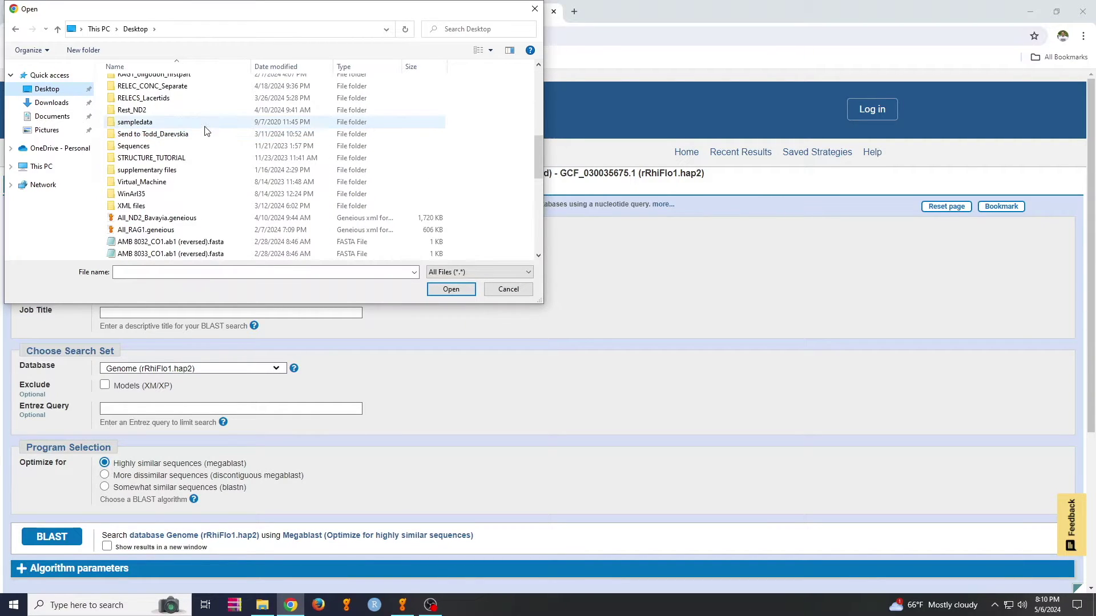
scroll(205, 131, "down", 4)
scroll(205, 131, "down", 4)
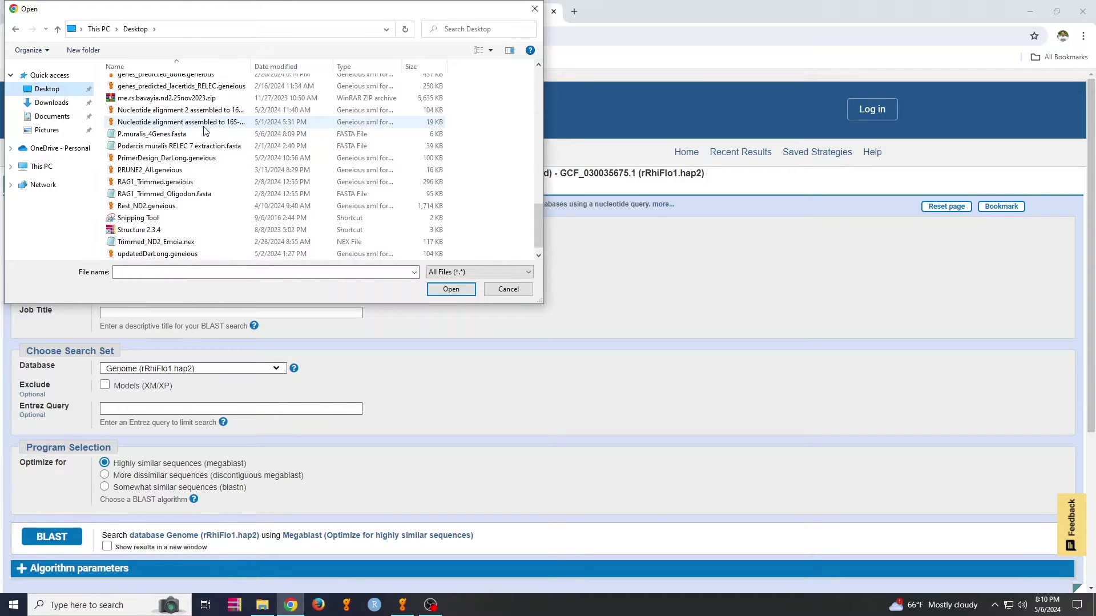
left_click(165, 133)
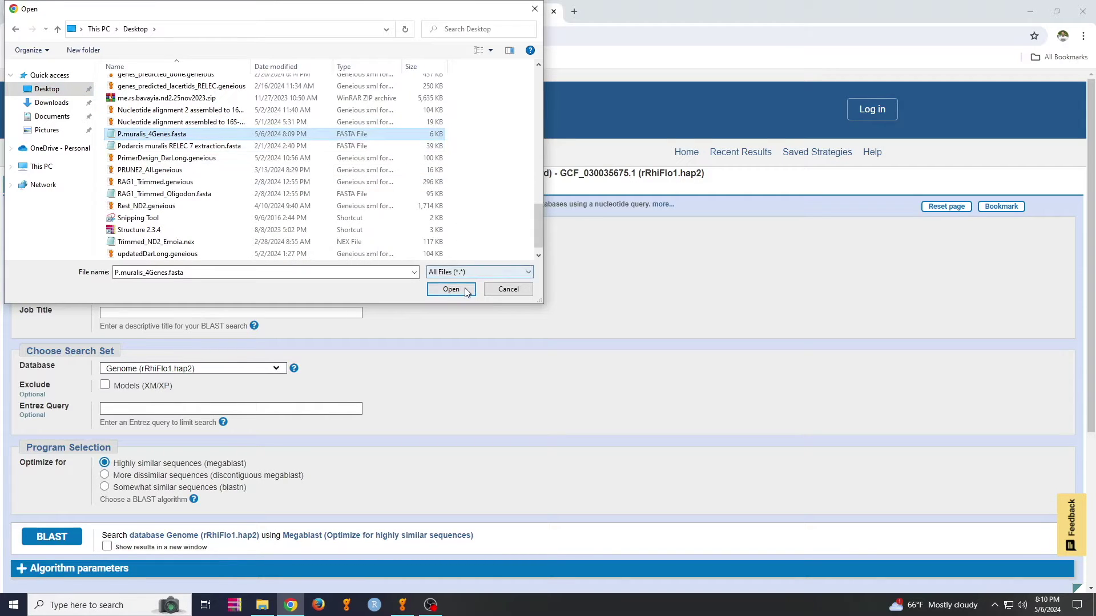
left_click(437, 290)
scroll(477, 389, "down", 1)
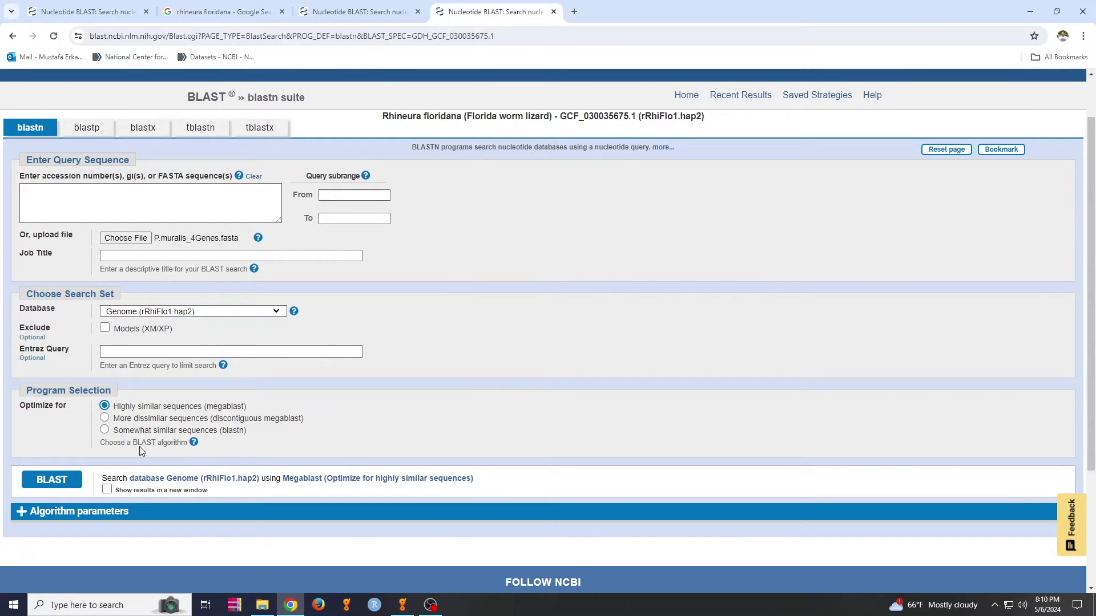
- Switch the search to discontiguous megablast and run BLAST
left_click(116, 420)
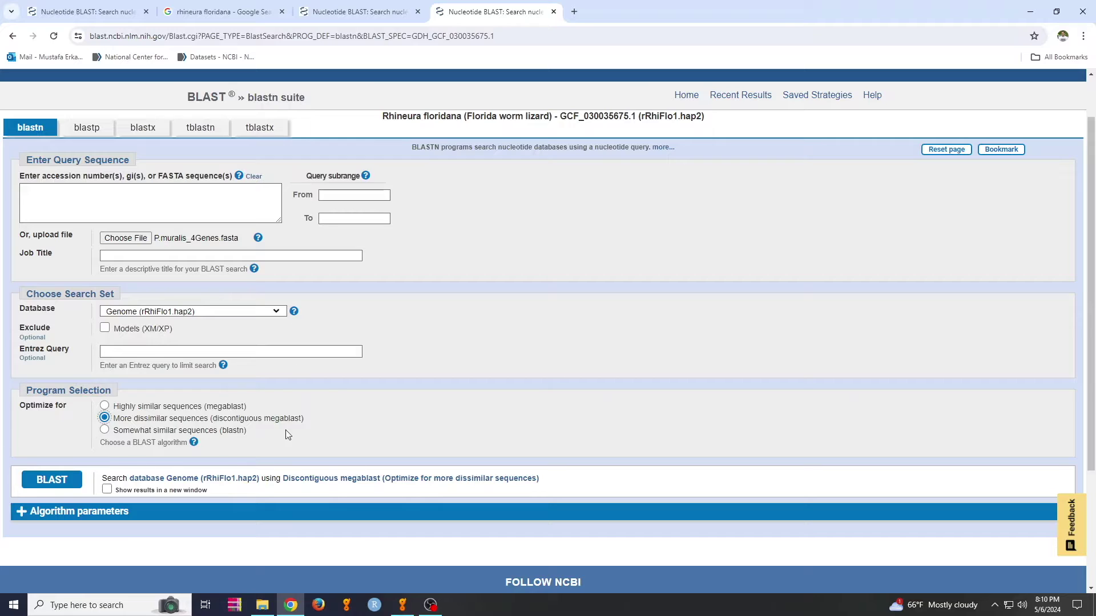
left_click(53, 480)
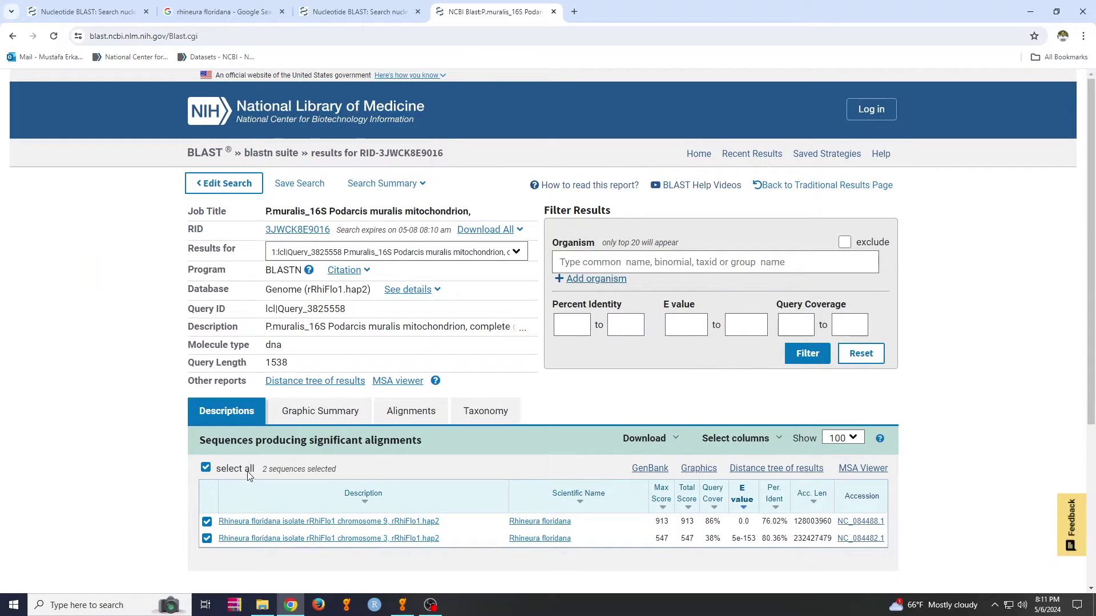
- View the cytB, ND2 and ND4 query results, return to 16S, and download all results as XML
left_click(395, 255)
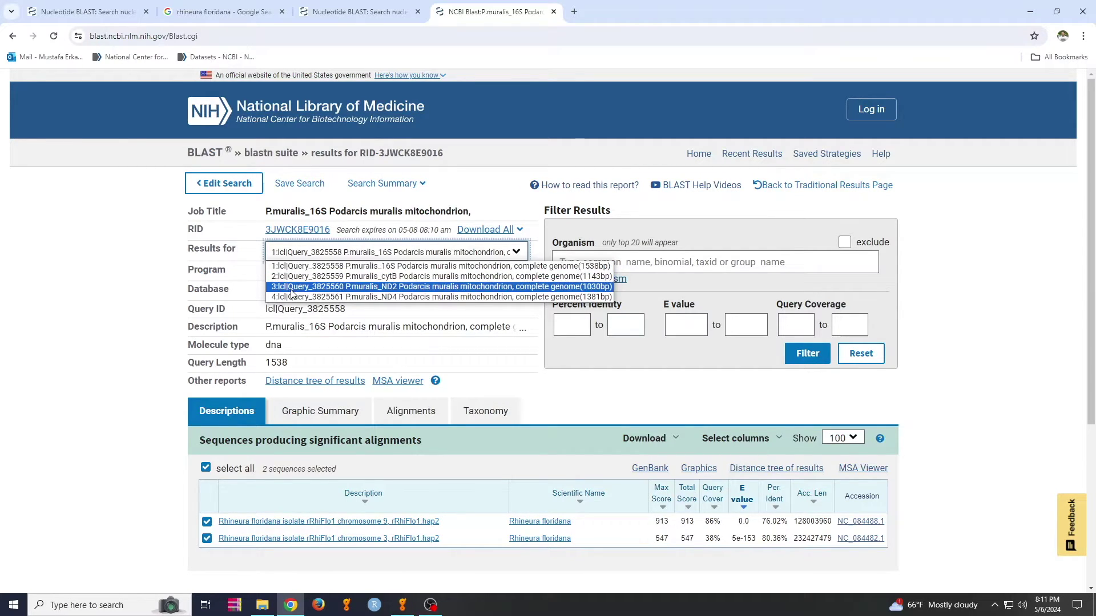
left_click(521, 276)
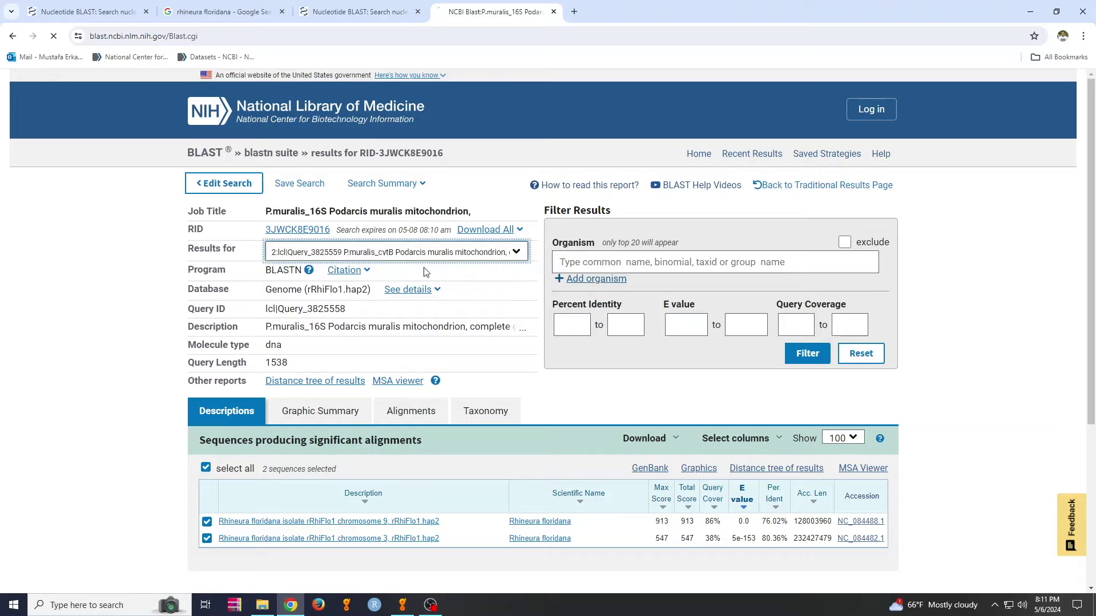
left_click(367, 251)
left_click(368, 286)
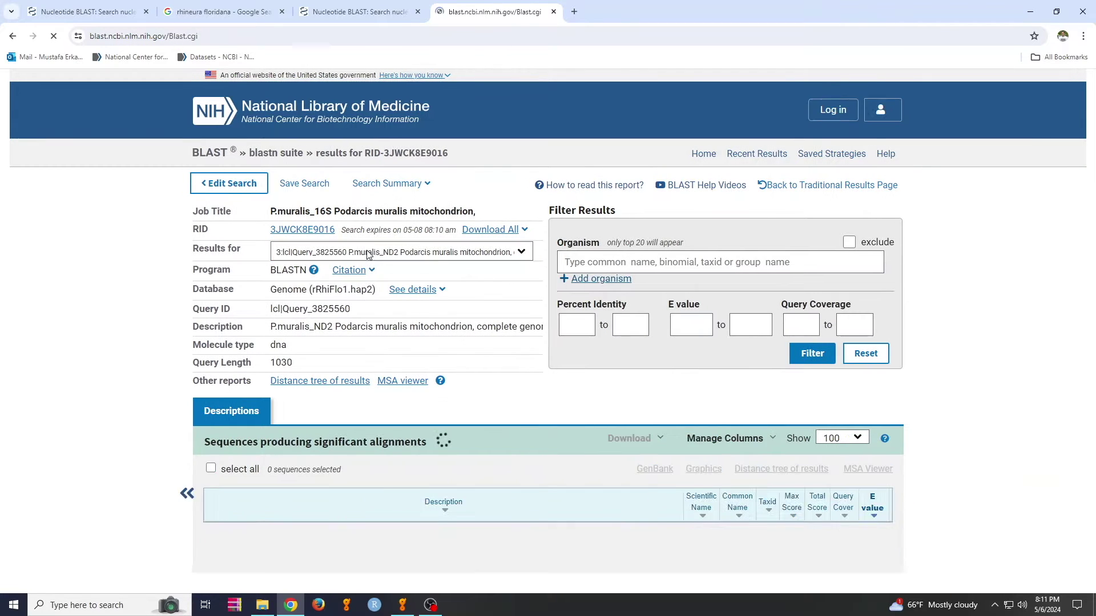
left_click(369, 251)
left_click(371, 295)
left_click(373, 253)
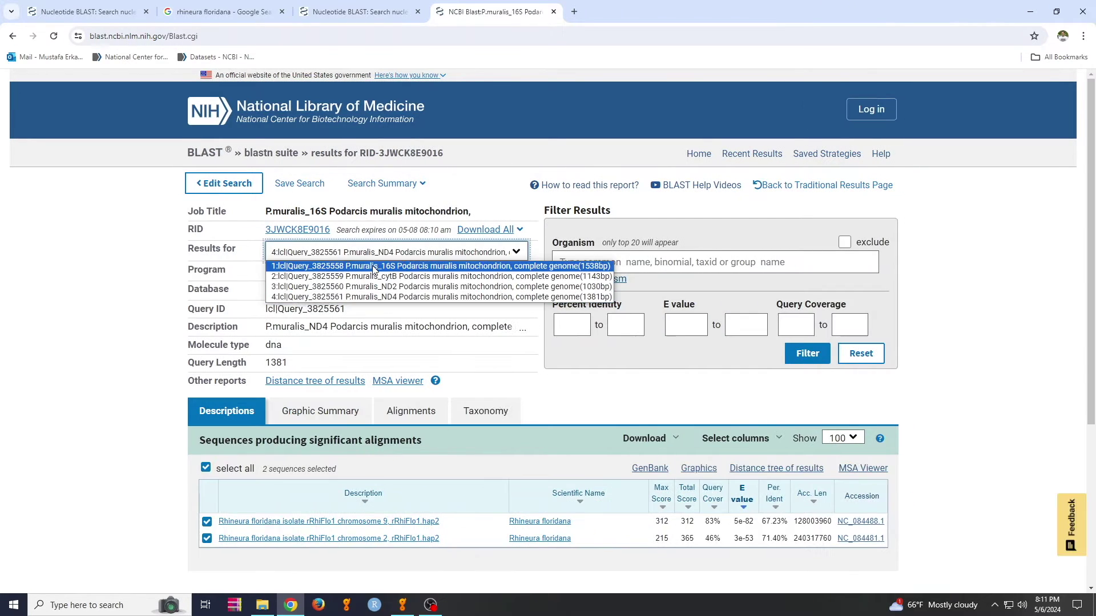
left_click(371, 265)
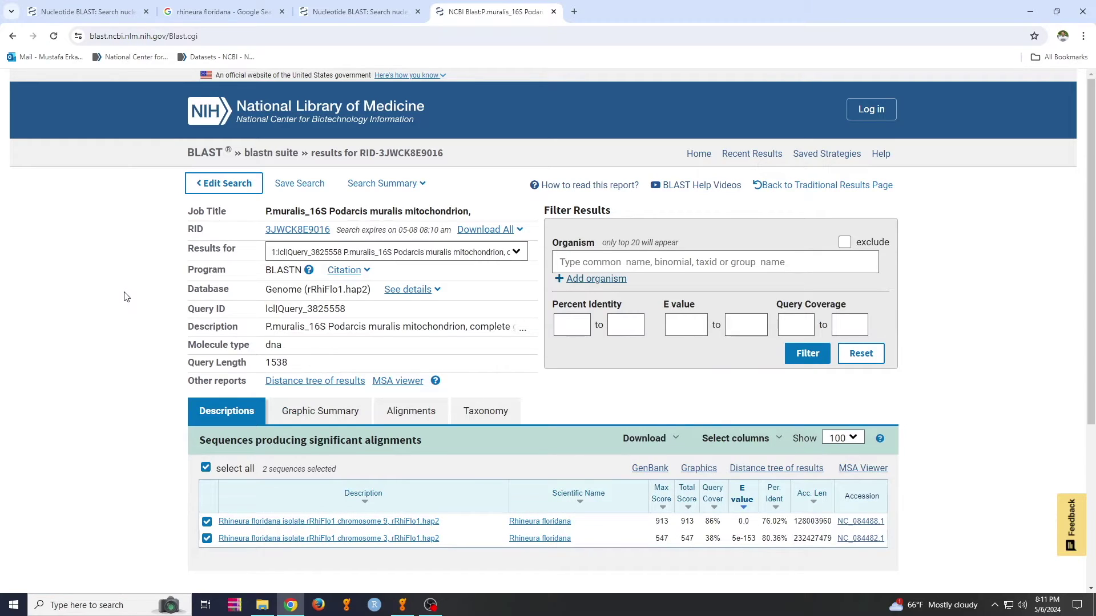
left_click(496, 232)
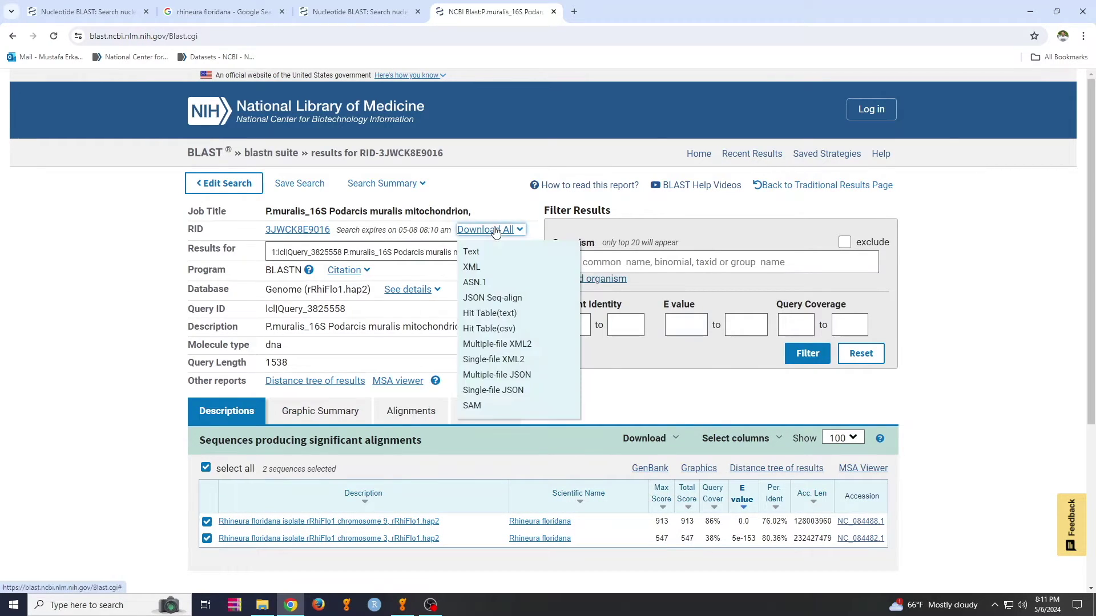
left_click(491, 269)
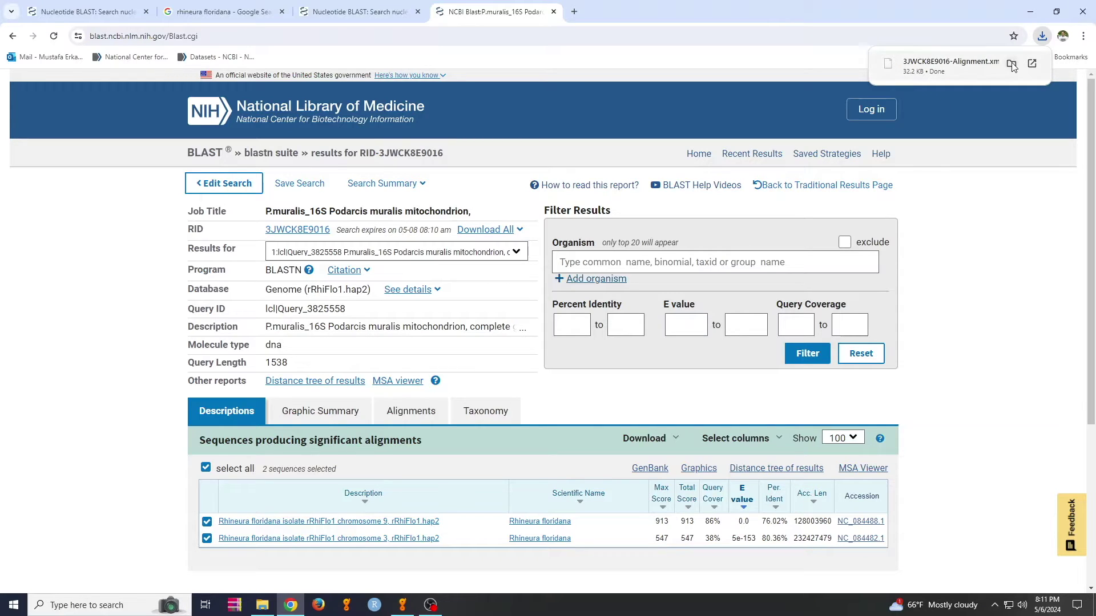
- Rename the downloaded XML file to R.floridana_4genes
key("F2")
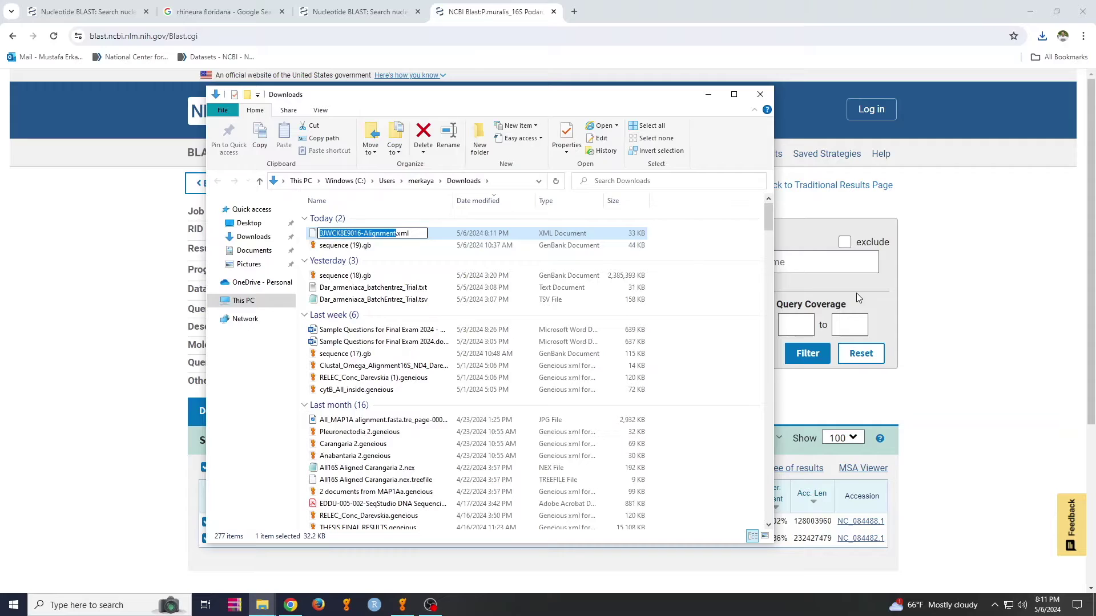
type("R.flo")
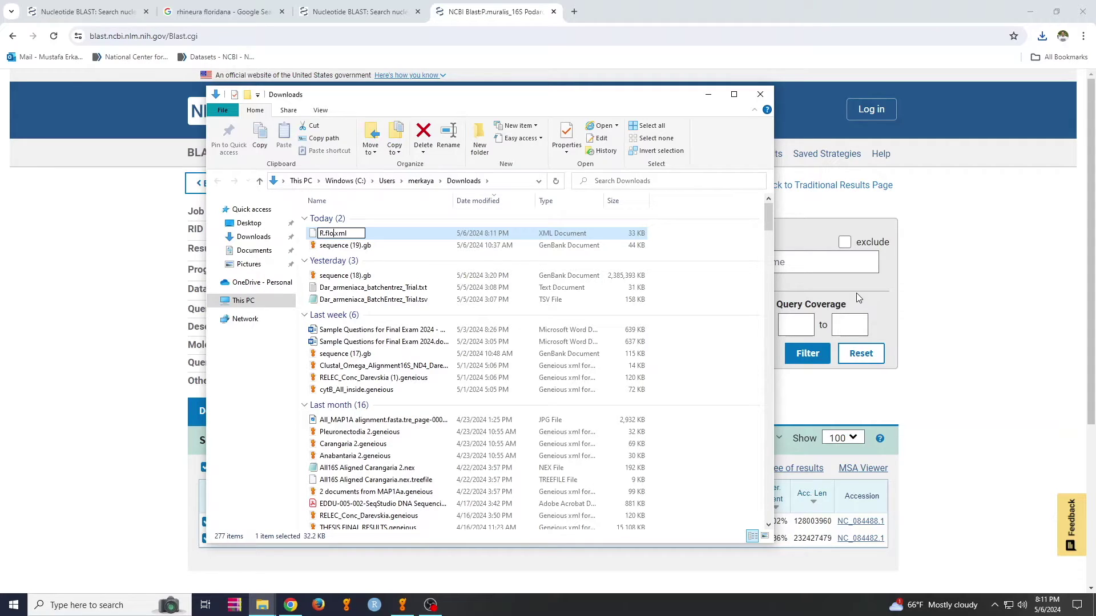
type("ridana_4genes")
key("Return")
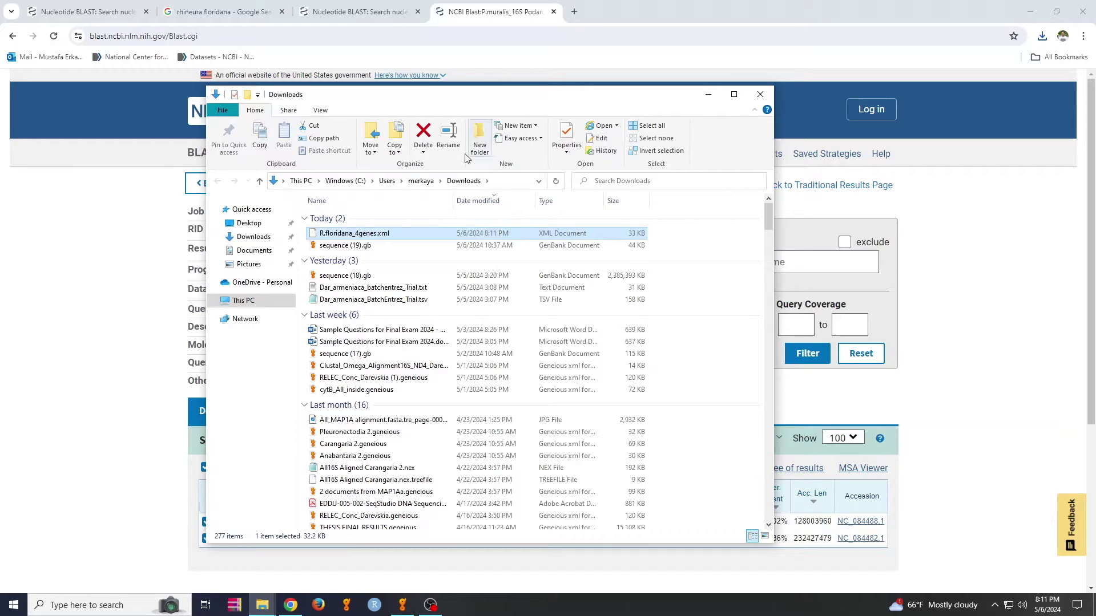
- Open R.floridana_4genes.xml in Notepad instead of Internet Explorer
double_click(410, 239)
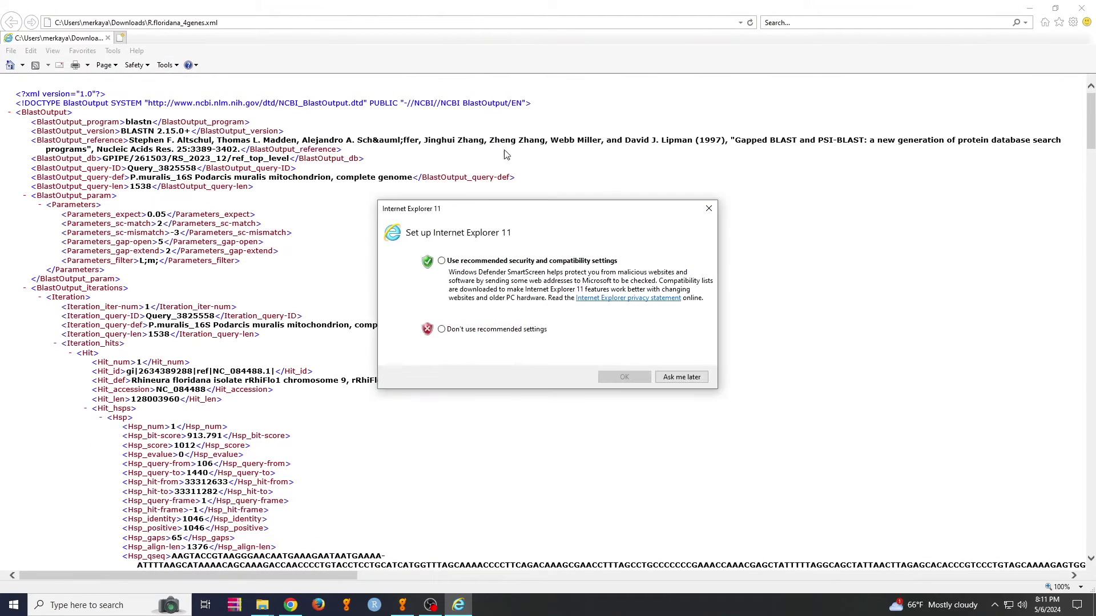
left_click(708, 209)
left_click(1081, 8)
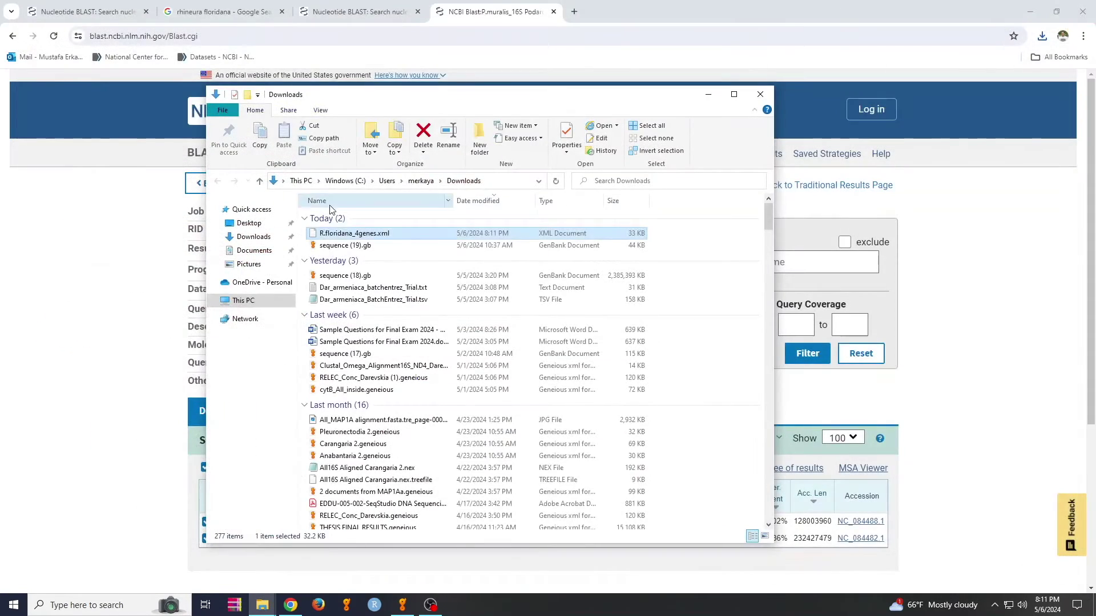
right_click(354, 236)
mouse_move(526, 308)
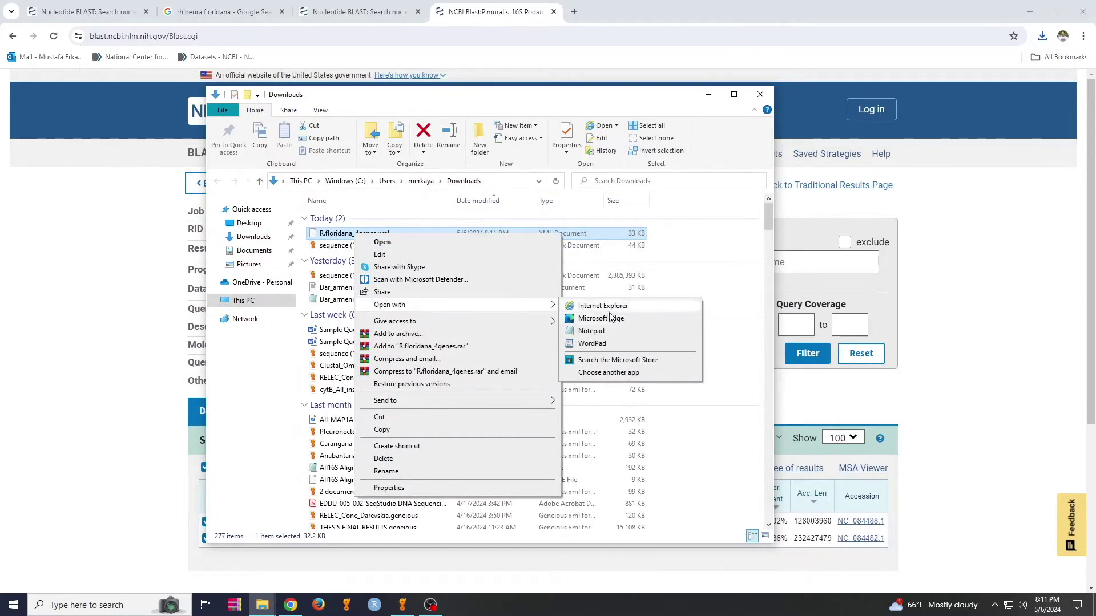
left_click(607, 336)
- Maximize Notepad and highlight the iteration header lines in the BLAST XML
double_click(755, 157)
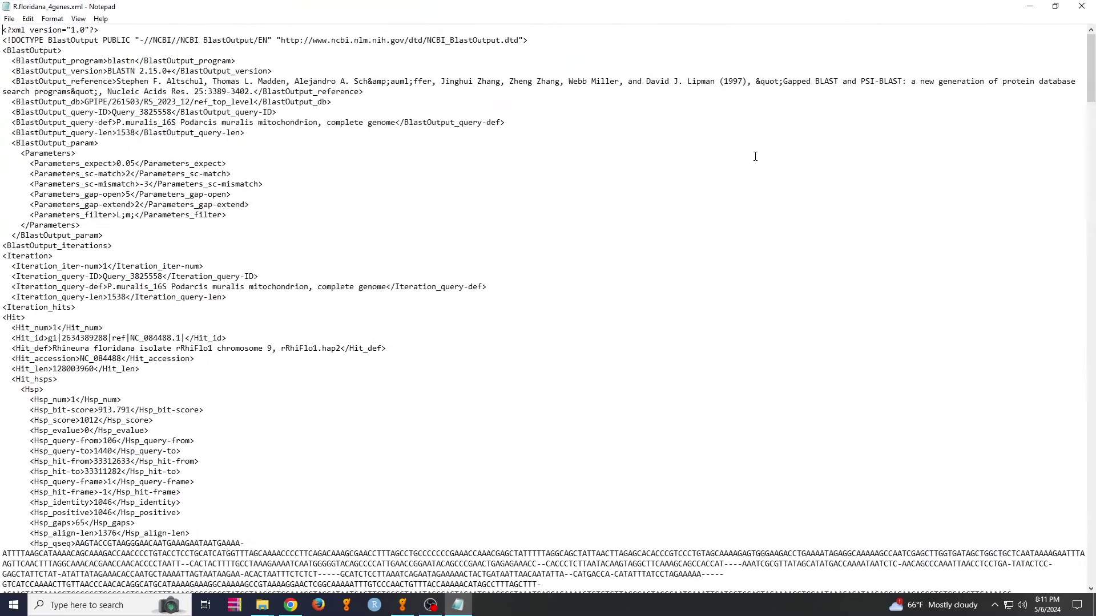
scroll(251, 201, "down", 12)
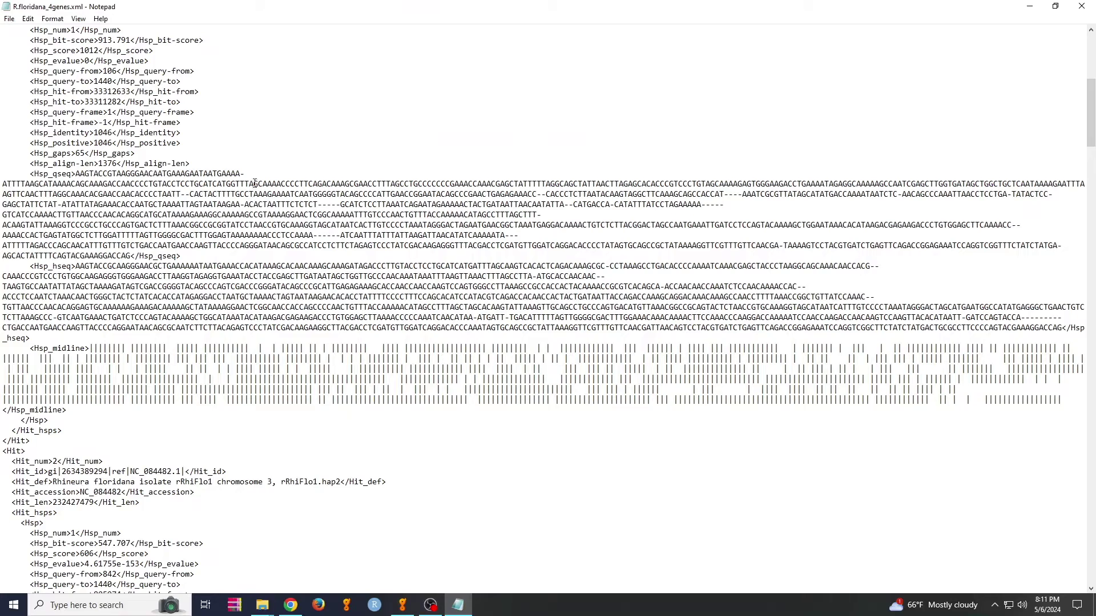
scroll(255, 182, "up", 9)
scroll(280, 165, "up", 3)
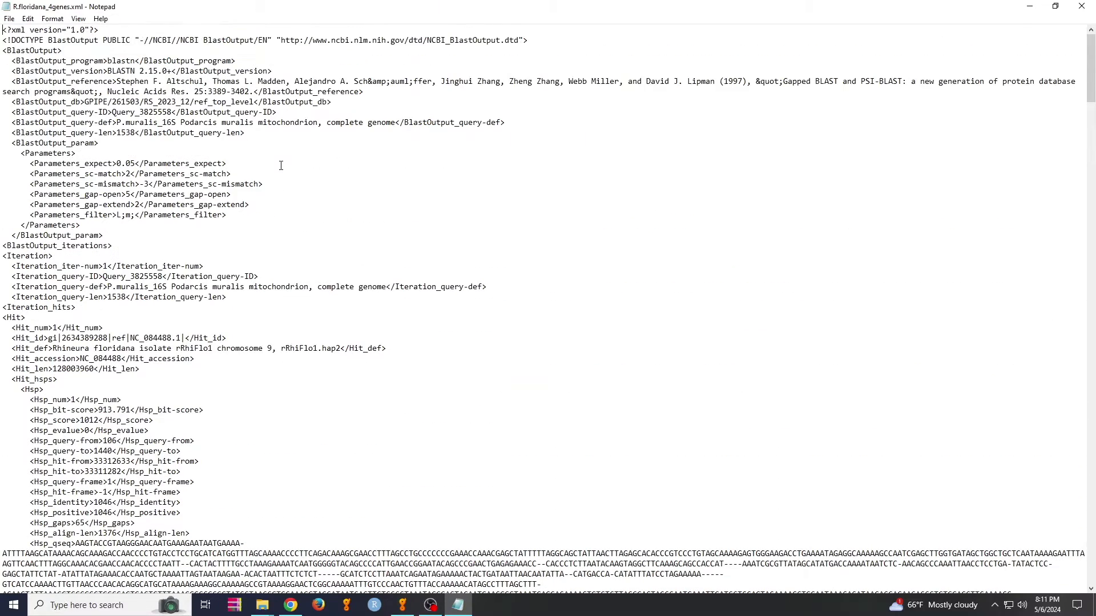
scroll(262, 167, "down", 5)
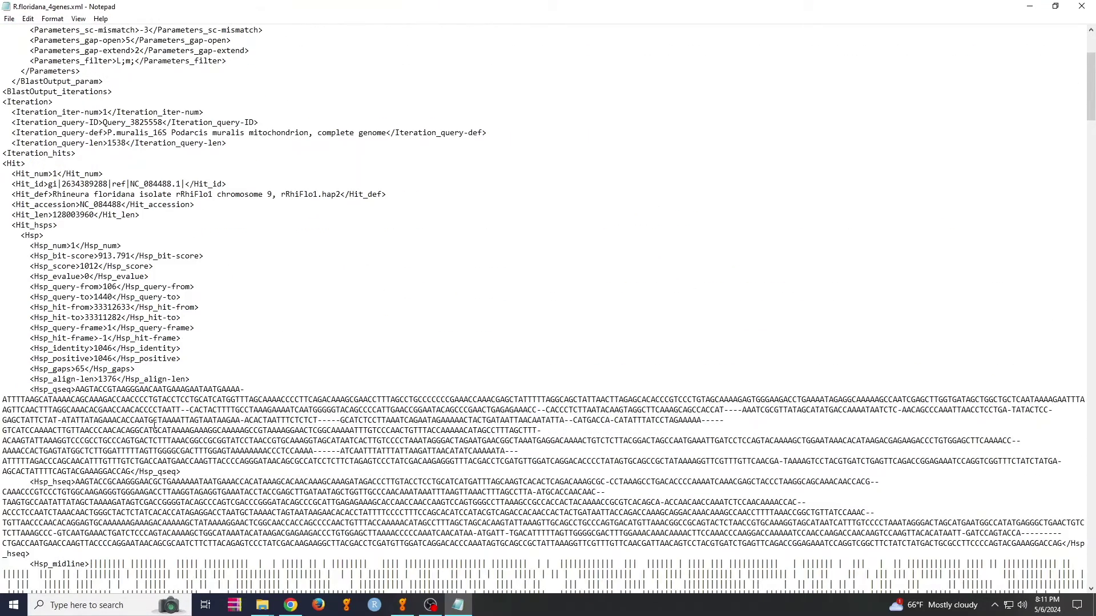
left_click_drag(126, 430, 181, 471)
left_click_drag(255, 502, 31, 554)
left_click(235, 360)
scroll(236, 360, "up", 5)
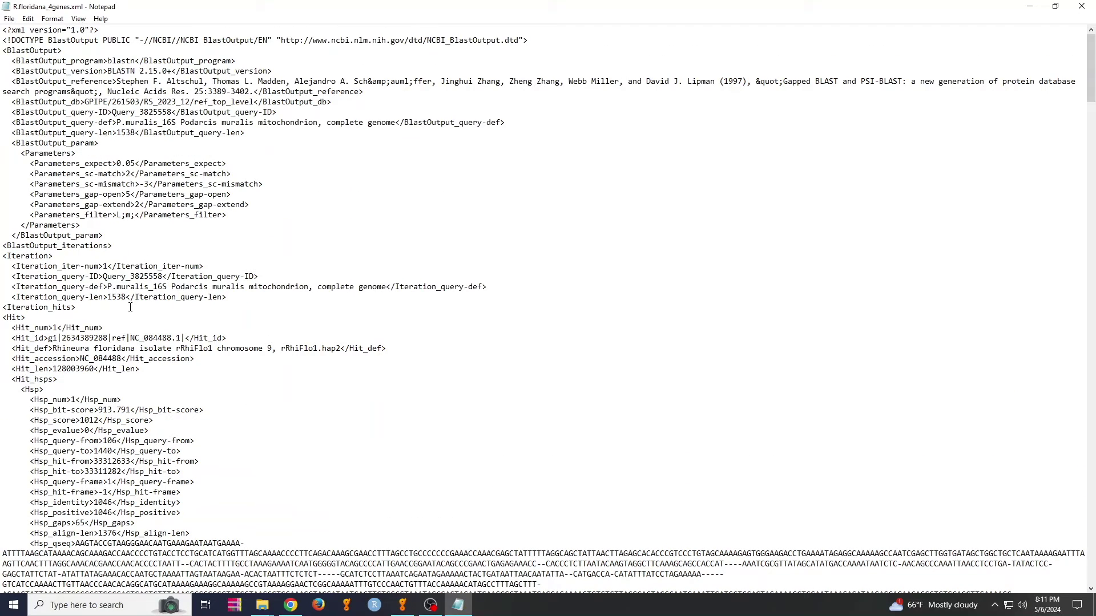
left_click_drag(112, 266, 182, 309)
scroll(155, 451, "down", 3)
left_click(150, 194)
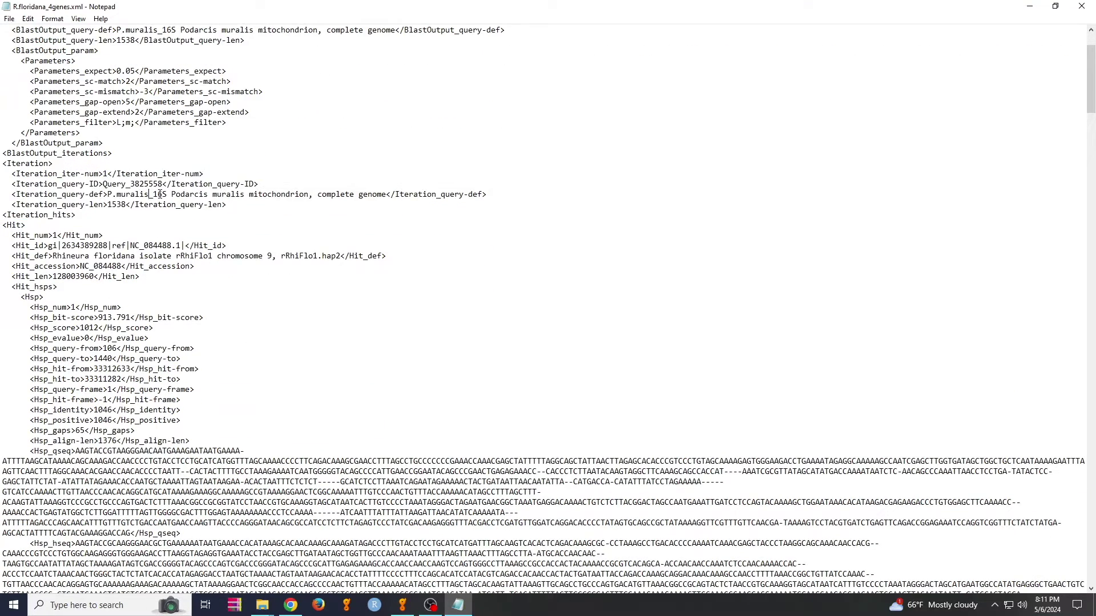
- Highlight the query's gene name and the first hit's Hsp_qseq and Hsp_hseq sequences
left_click_drag(166, 194, 135, 194)
scroll(266, 346, "down", 4)
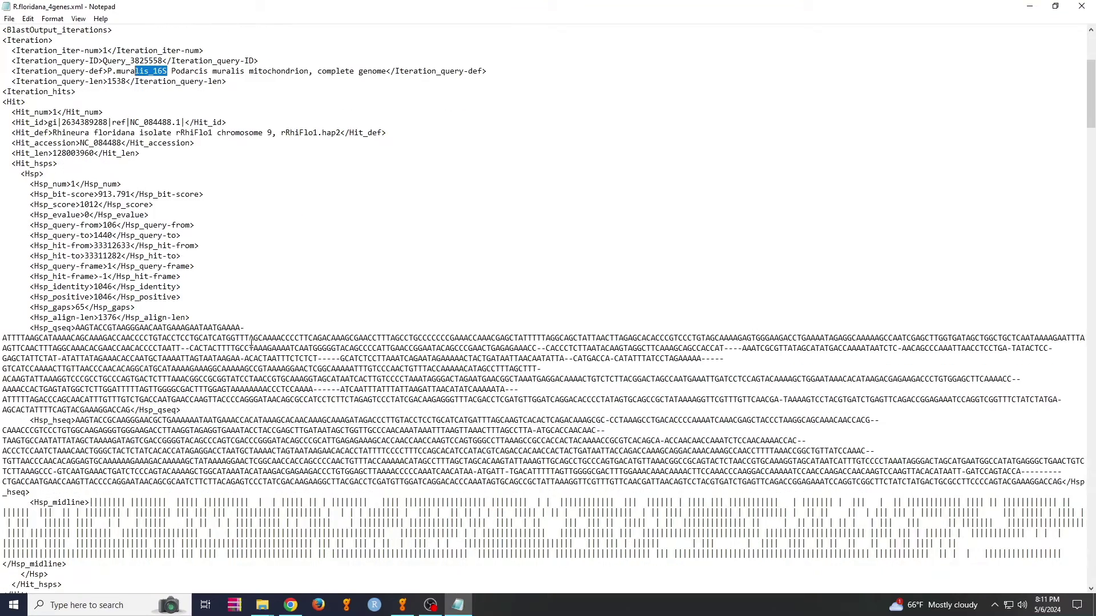
left_click(138, 348)
left_click_drag(71, 328, 131, 410)
scroll(132, 409, "down", 2)
left_click(107, 349)
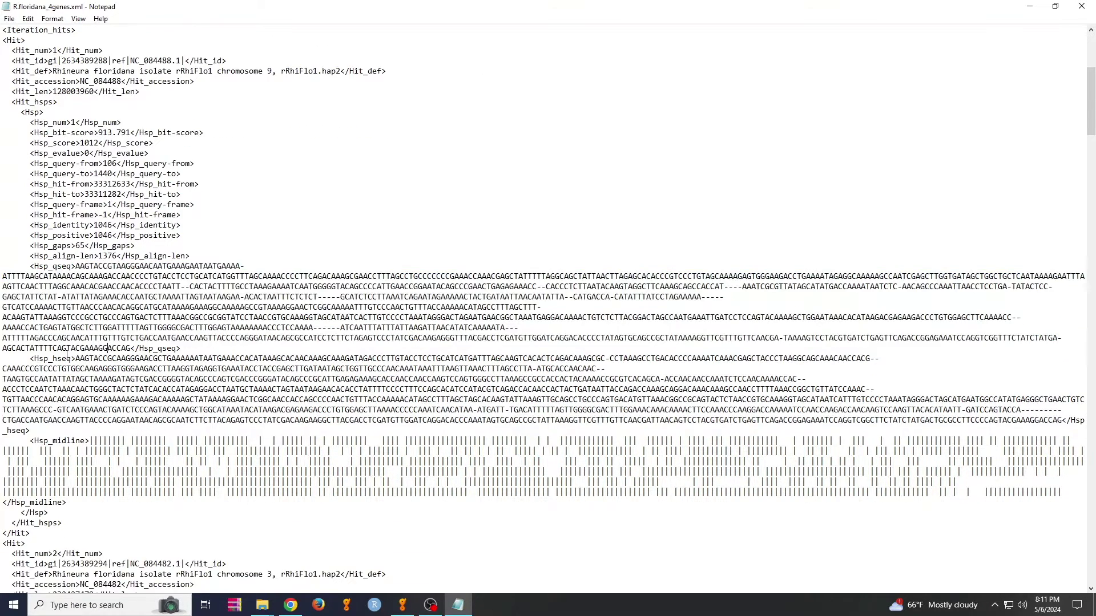
left_click_drag(76, 360, 91, 431)
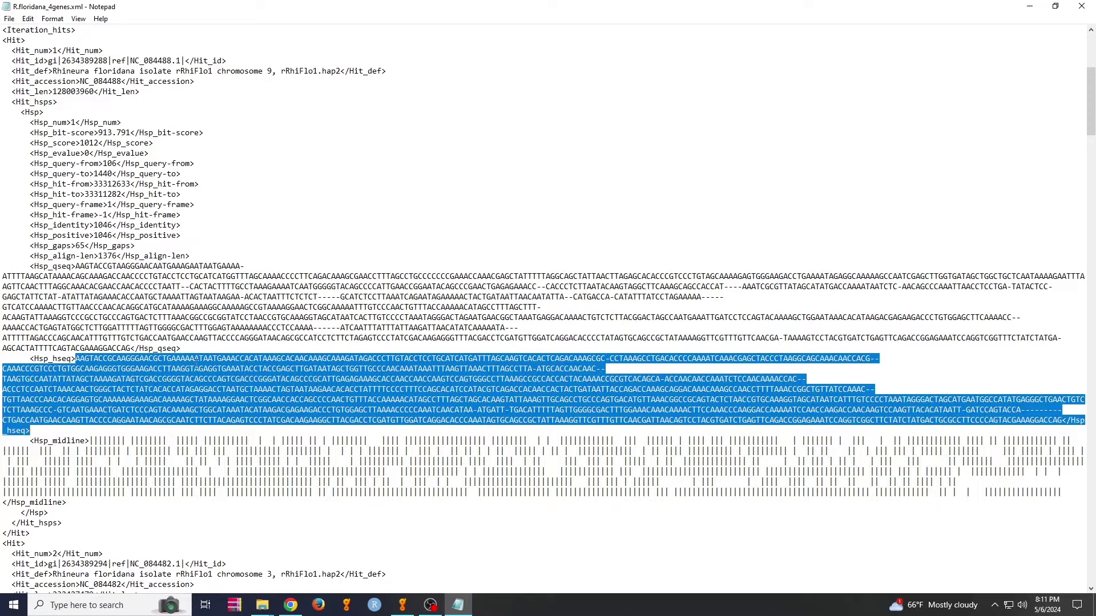
scroll(221, 329, "down", 1)
scroll(205, 285, "up", 3)
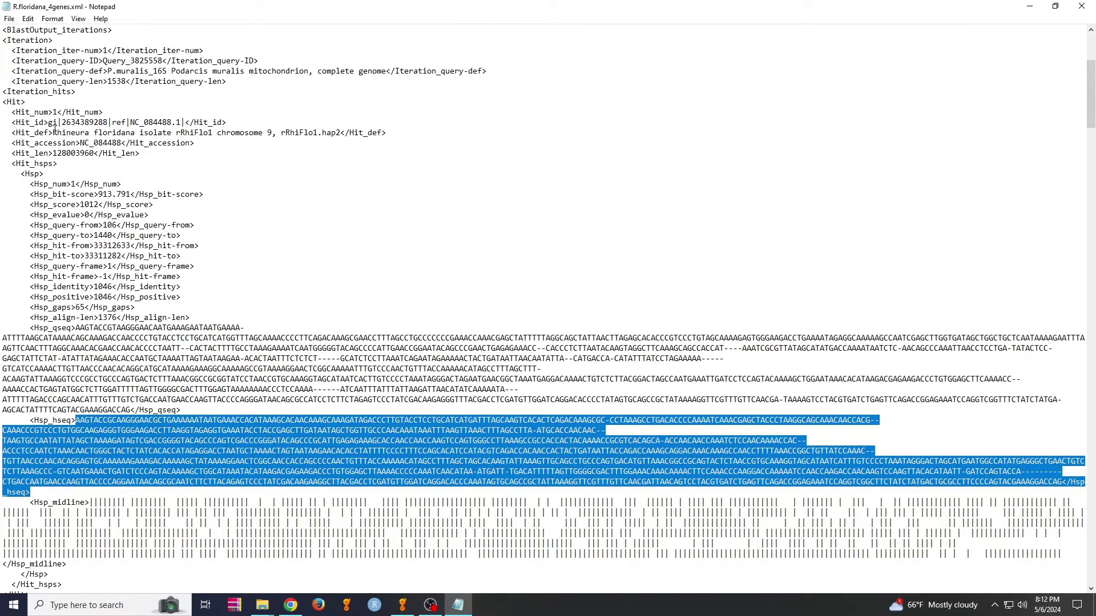
- Select the next full Hsp_qseq query sequence and scroll through the remaining hits
left_click_drag(107, 71, 171, 71)
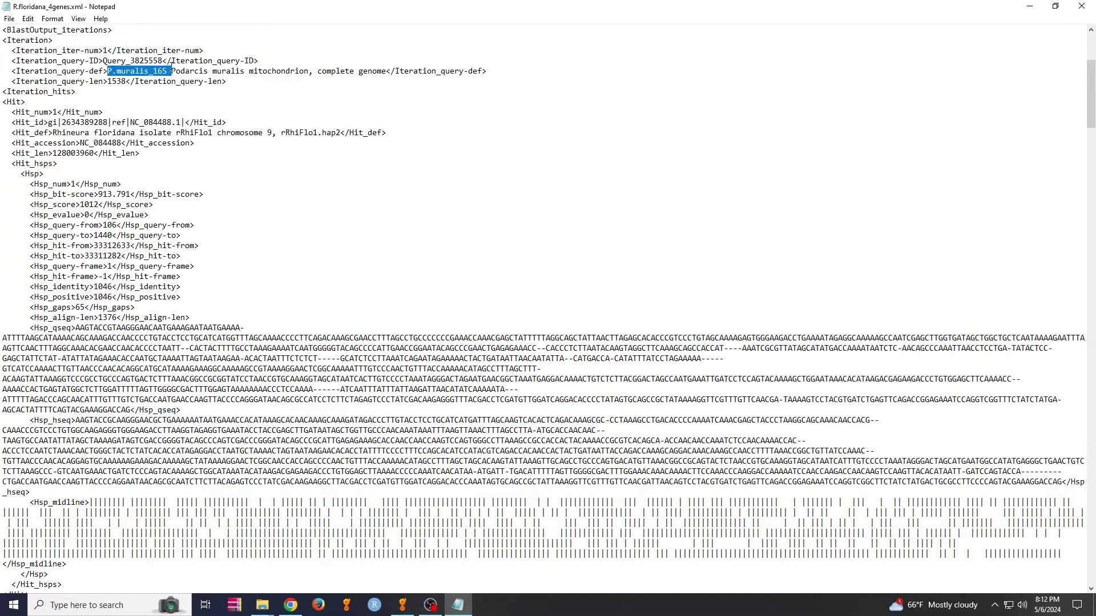
scroll(169, 234, "down", 2)
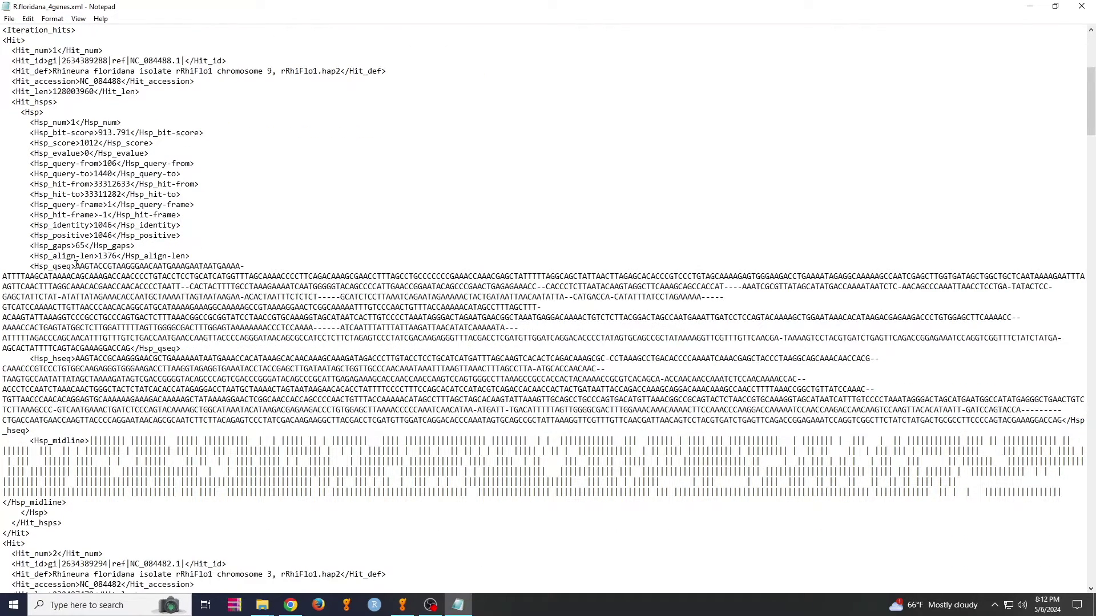
left_click_drag(76, 266, 812, 421)
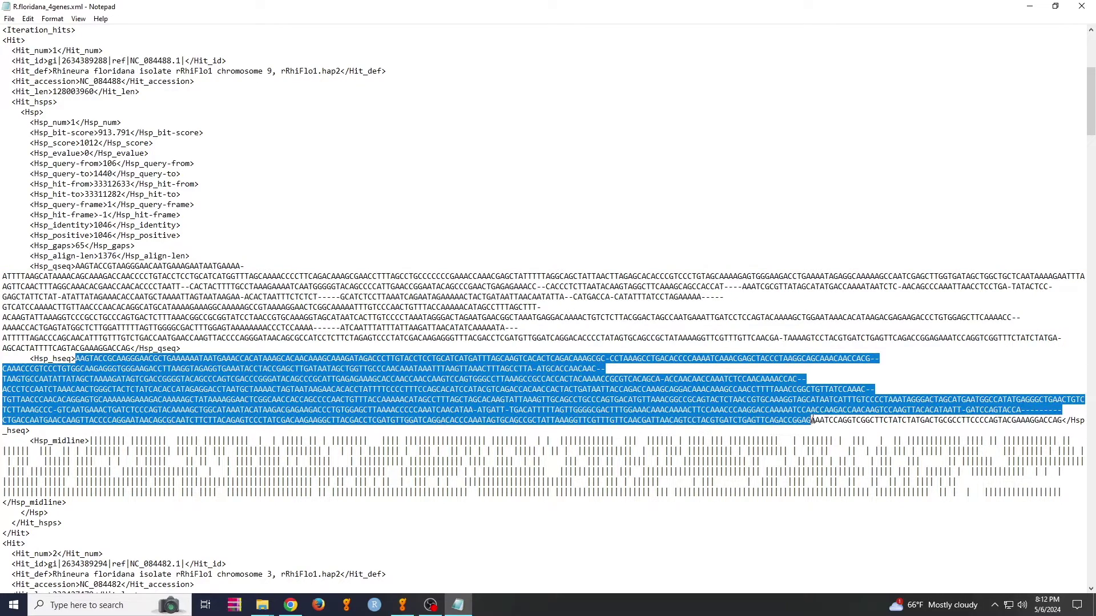
scroll(675, 391, "down", 17)
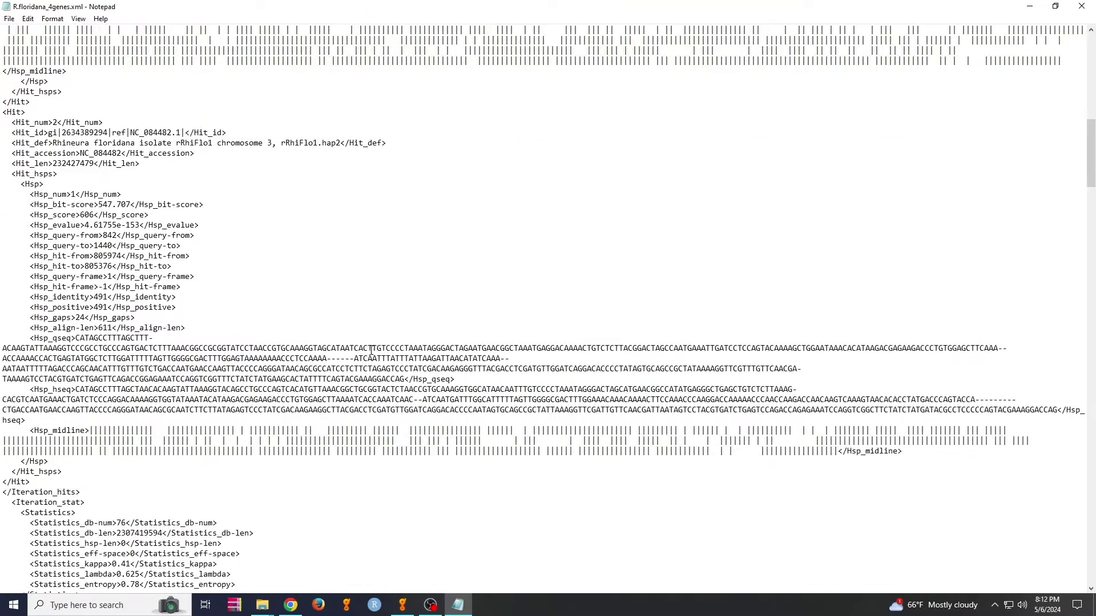
scroll(253, 319, "down", 16)
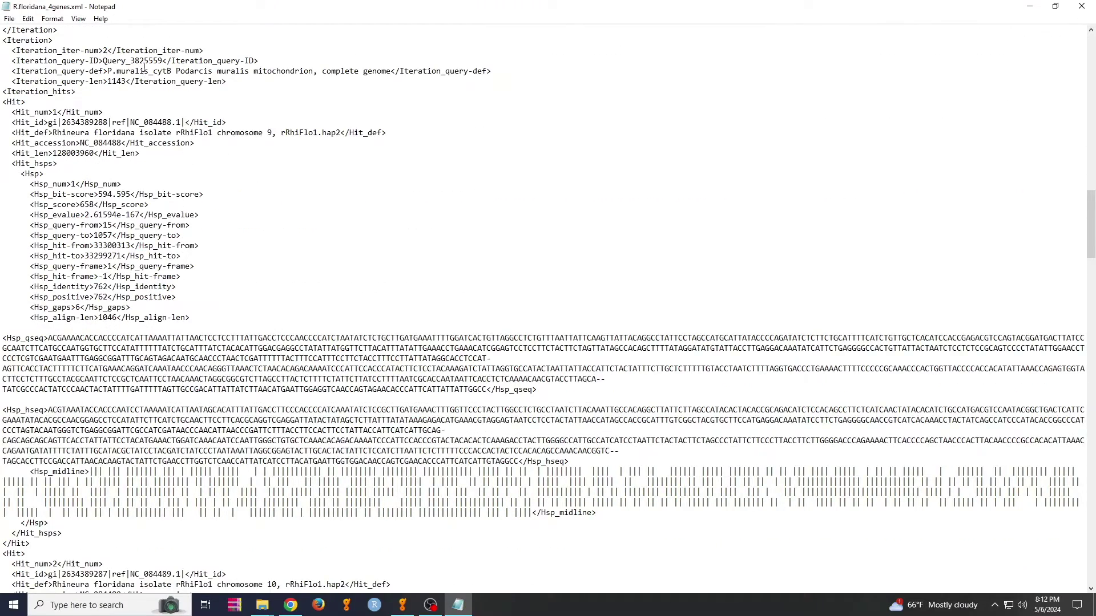
scroll(166, 69, "down", 3)
left_click_drag(71, 317, 198, 349)
scroll(90, 407, "down", 2)
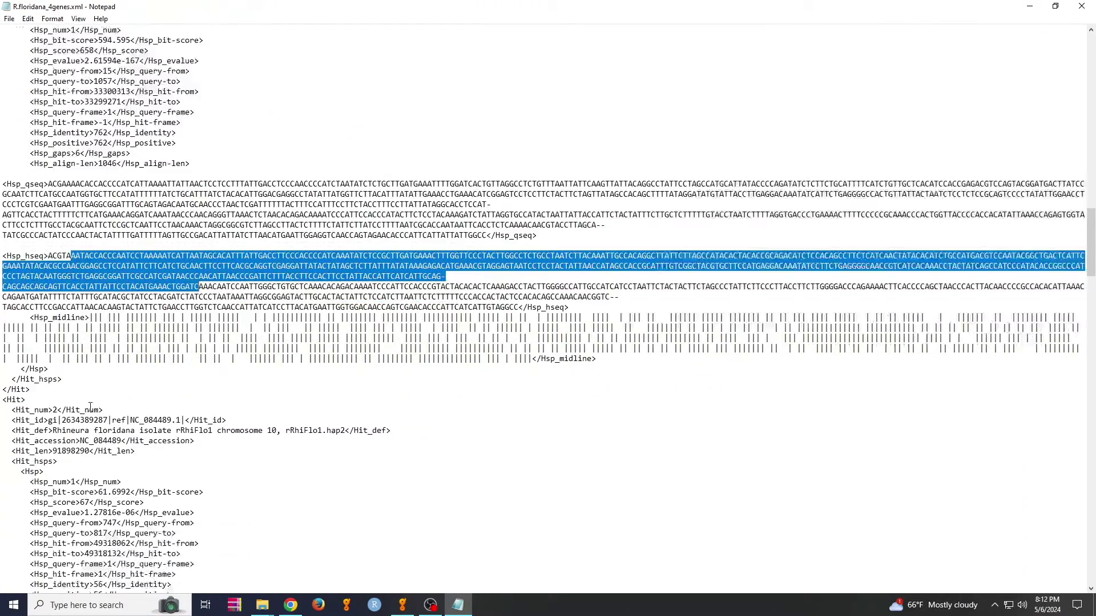
scroll(91, 407, "down", 20)
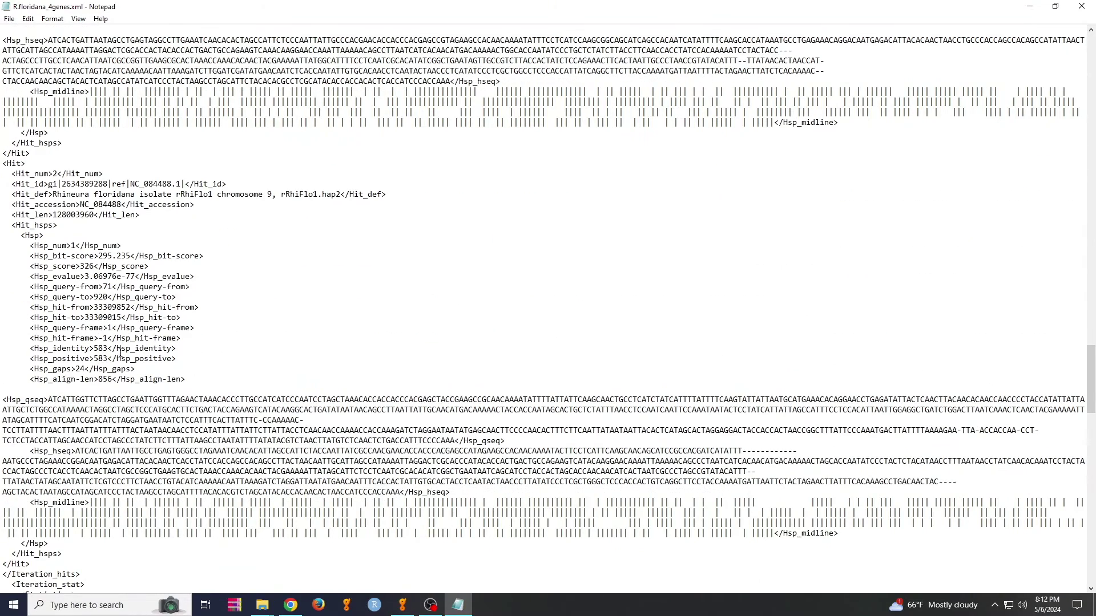
key("super")
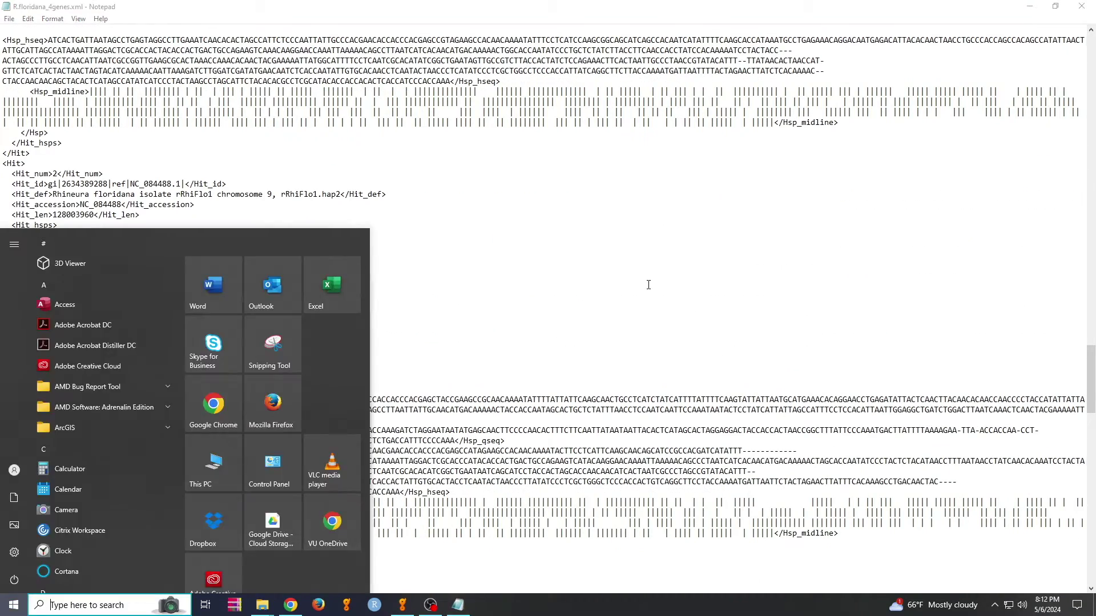
- Launch PyCharm, close Notepad, and copy R.floridana_4genes.xml's Downloads folder location from its Properties
type("pycharm")
key("Escape")
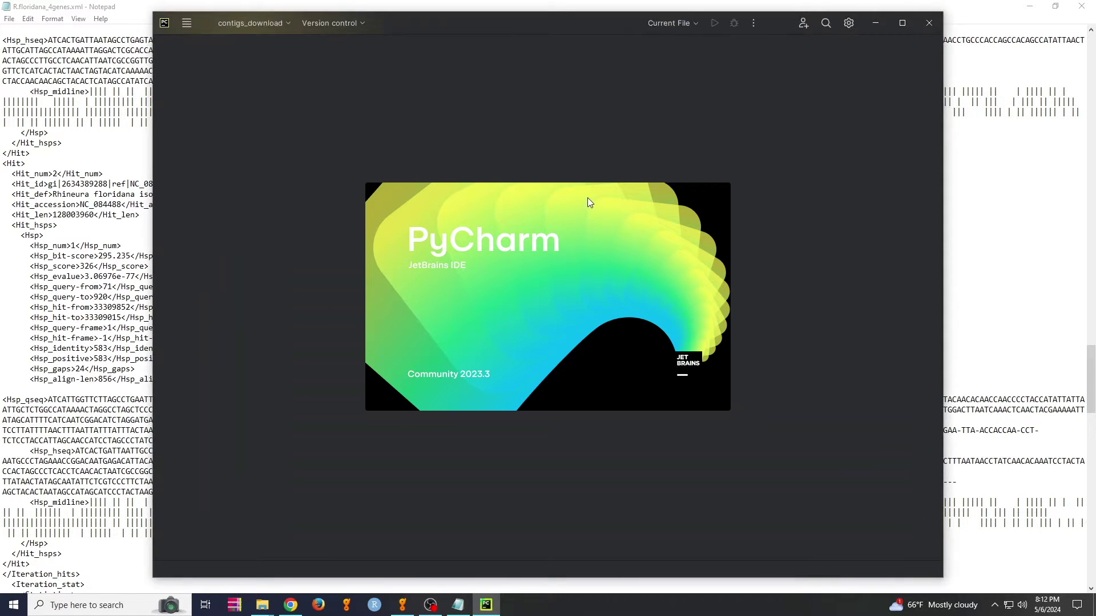
key("alt+Tab")
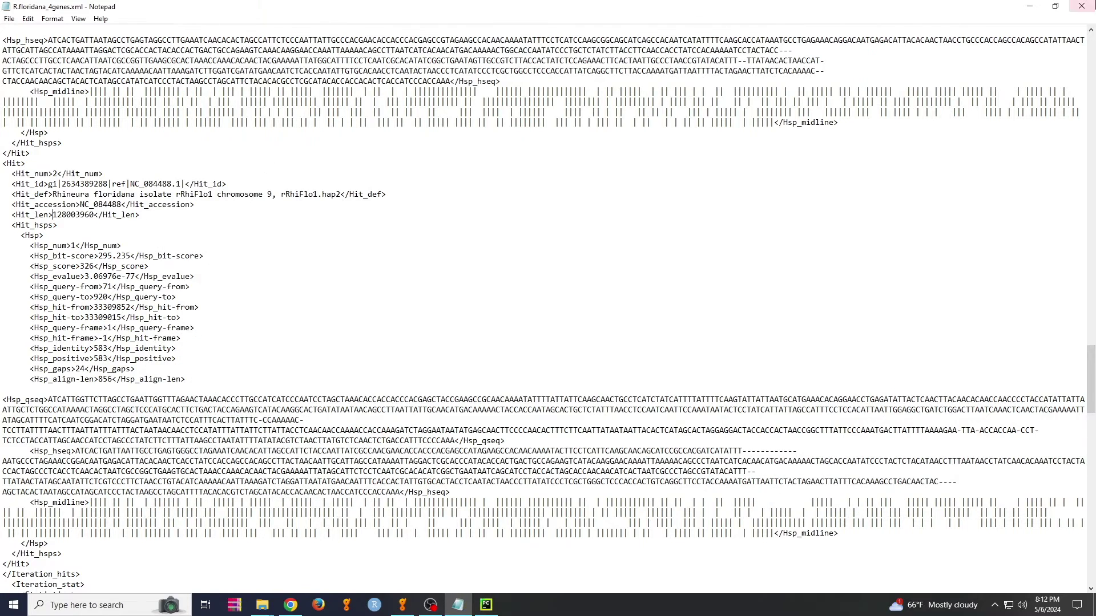
key("alt+F4")
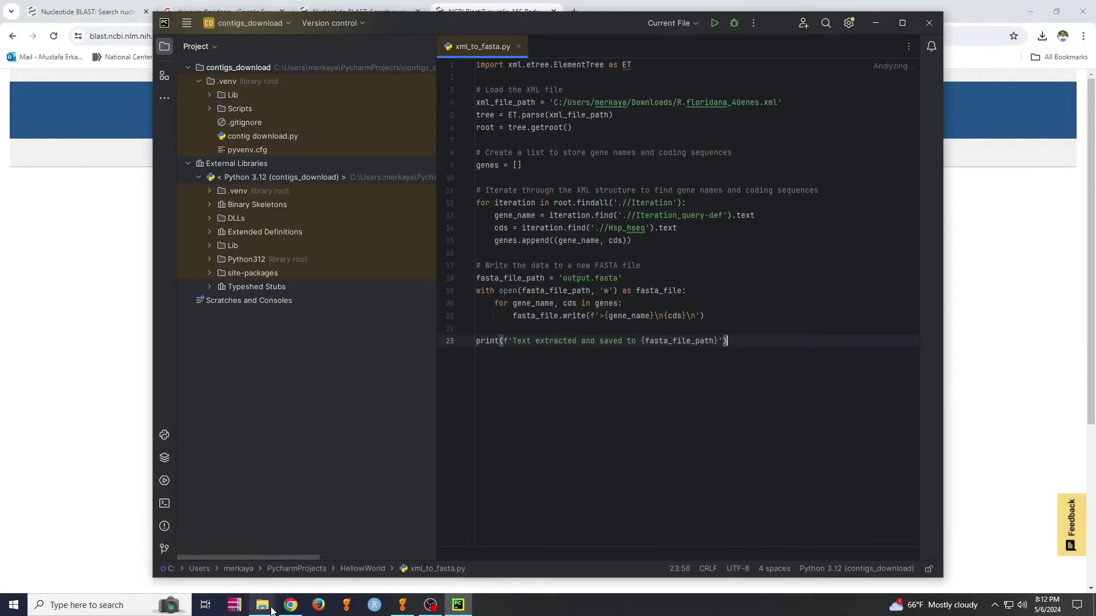
mouse_move(262, 604)
left_click(294, 567)
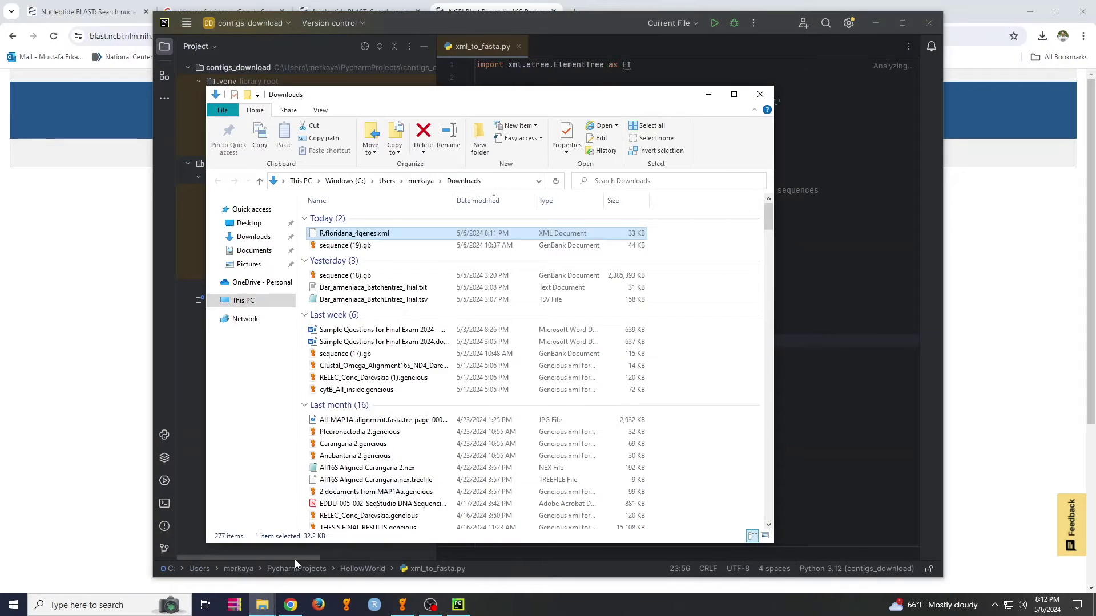
right_click(406, 236)
left_click(468, 489)
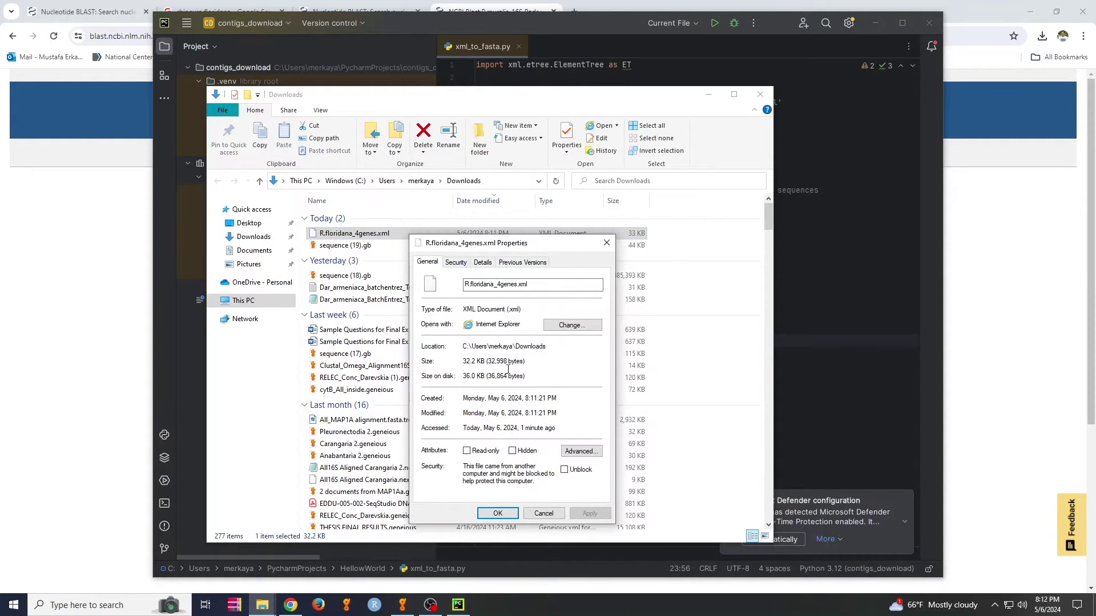
left_click_drag(539, 346, 461, 346)
key("ctrl+c")
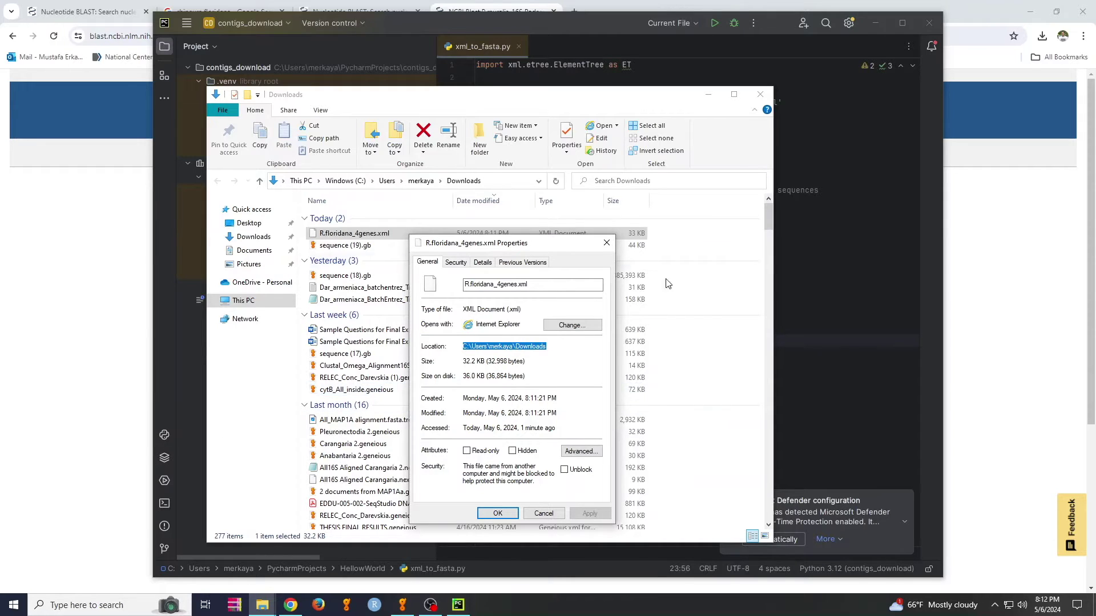
- Paste the backslash folder path into line 4 and correct the file name to R.floridana_4genes.xml
left_click(835, 227)
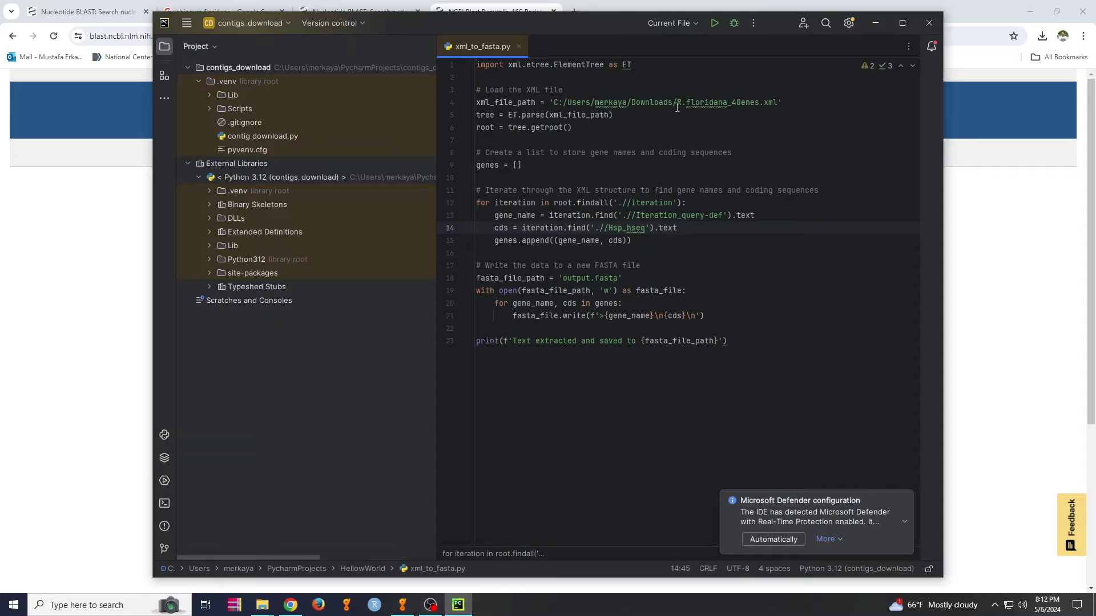
left_click_drag(674, 102, 553, 106)
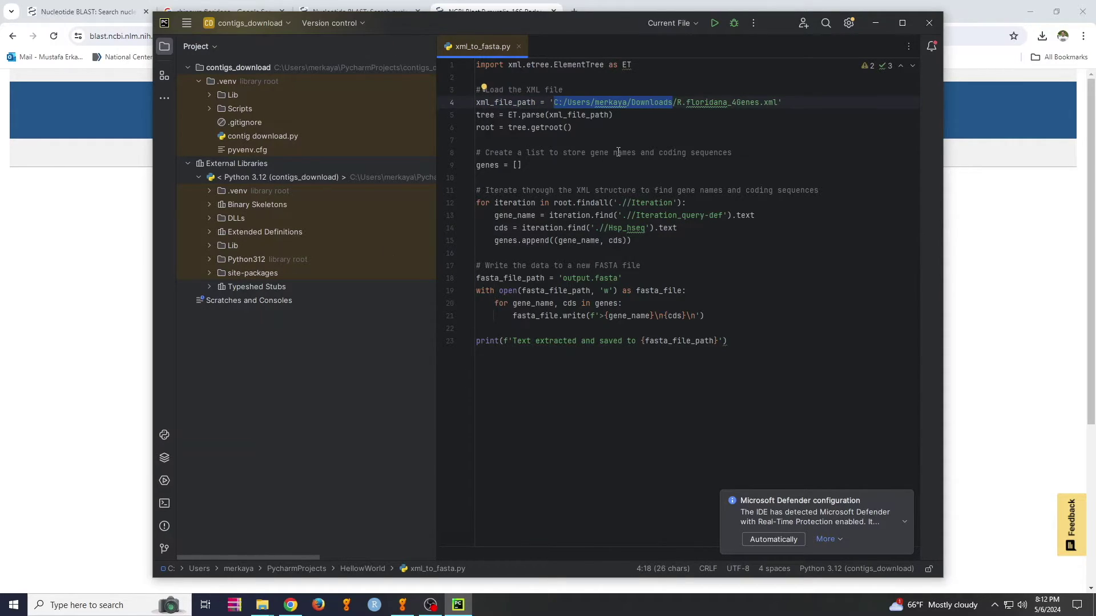
key("ctrl+v")
key("alt+Tab")
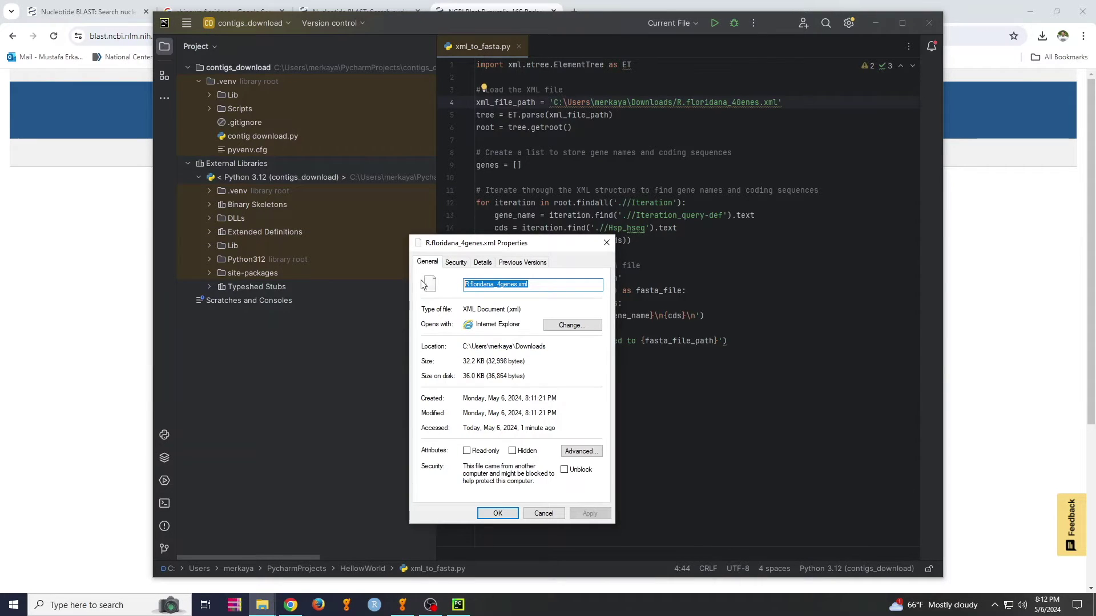
left_click(571, 165)
left_click_drag(778, 102, 677, 105)
type("R.floridana_4genes.xml")
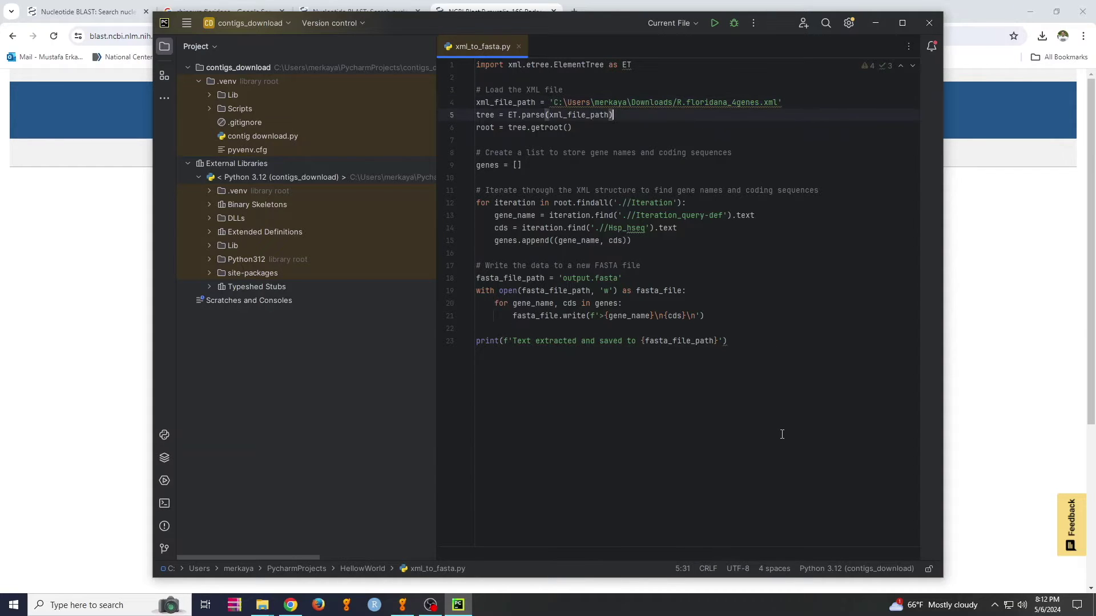
left_click_drag(778, 436, 461, 49)
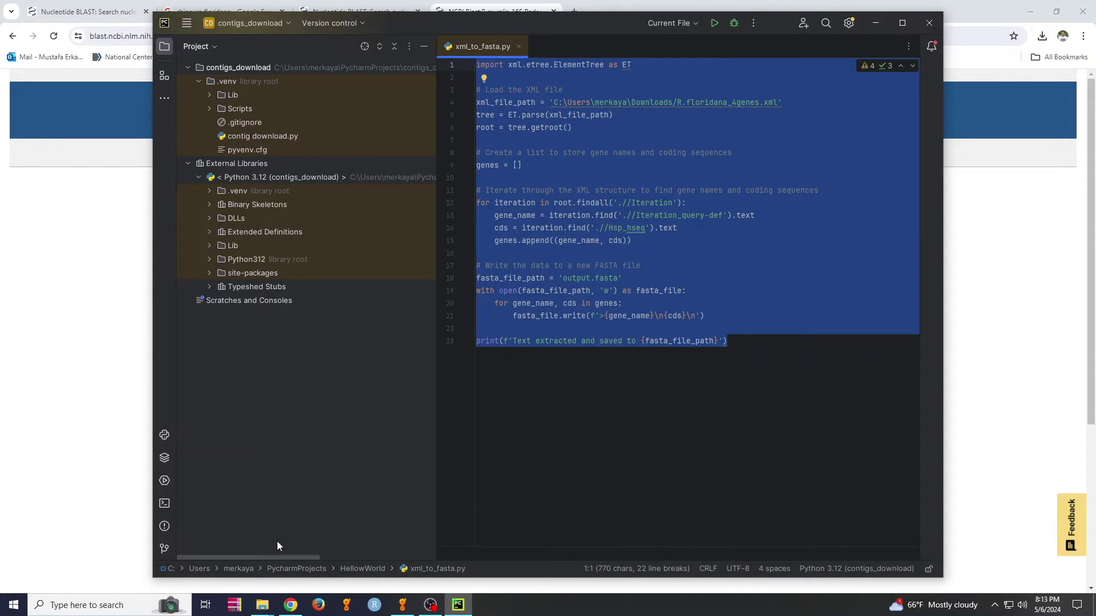
- Run xml_to_fasta.py, hit the unicodeescape SyntaxError, and change the backslash before Downloads to '/'
key("shift+F10")
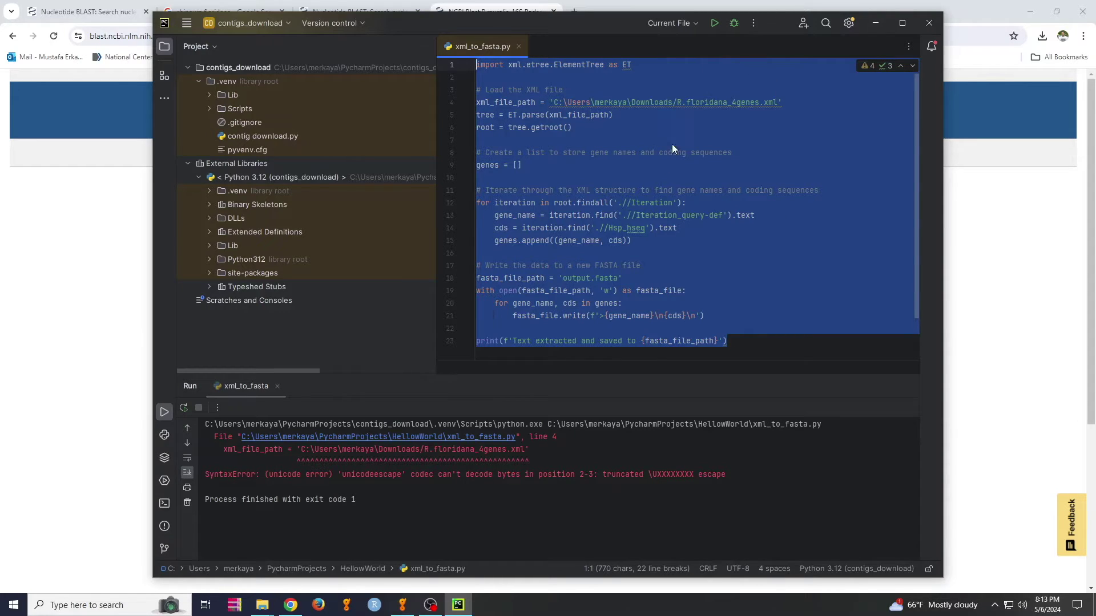
left_click(638, 226)
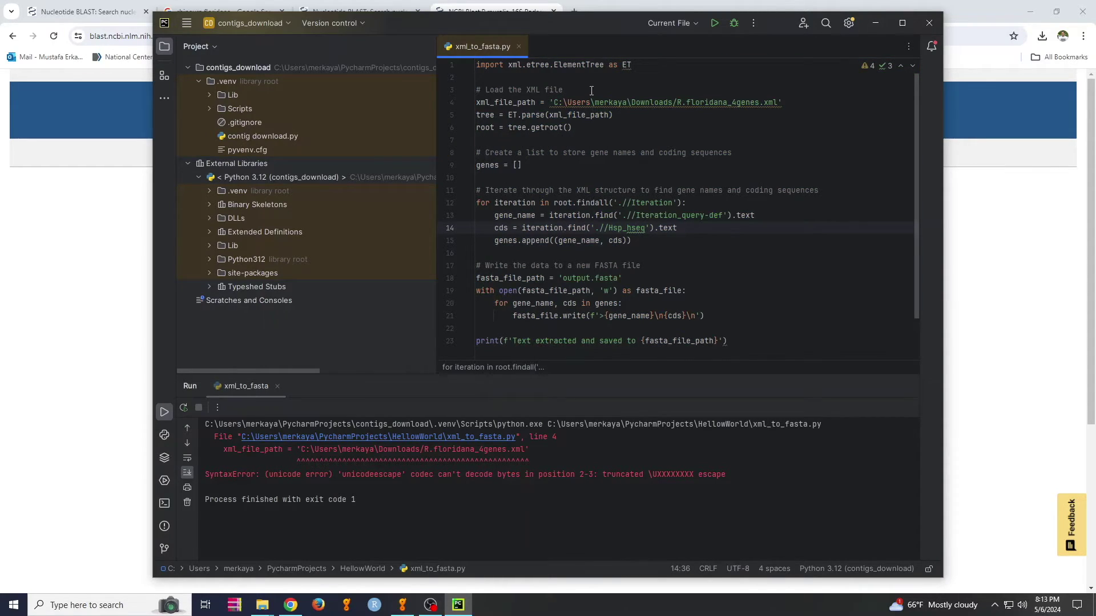
left_click(632, 101)
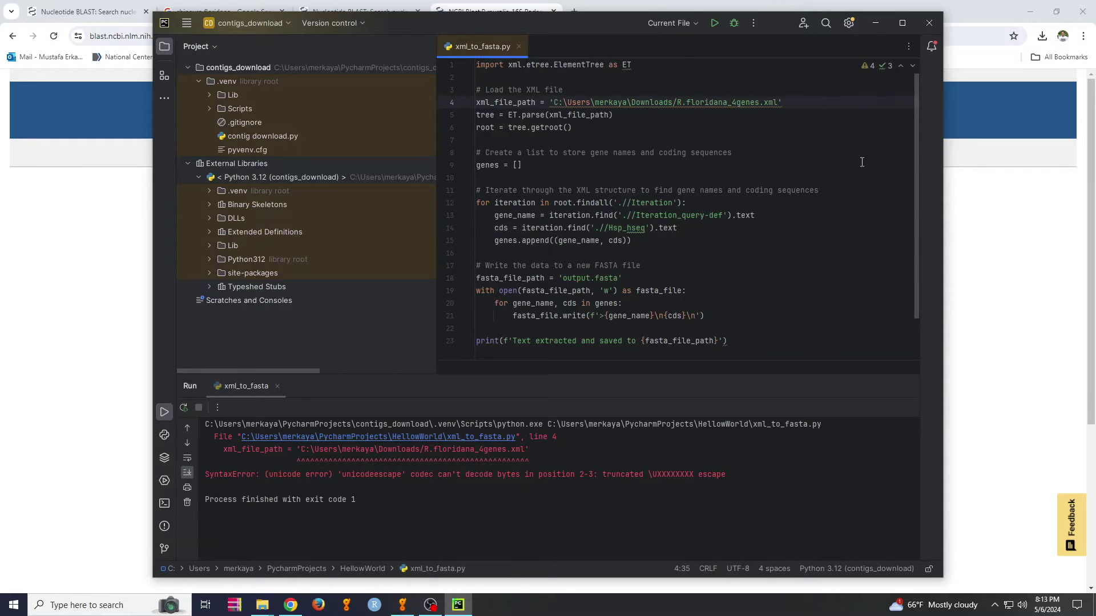
key("BackSpace")
type("/")
key("Left")
- Change the backslash after Users to '/' and rerun the script, saving output.fasta with exit code 0
key("BackSpace")
type("/")
key("Left")
left_click(753, 253)
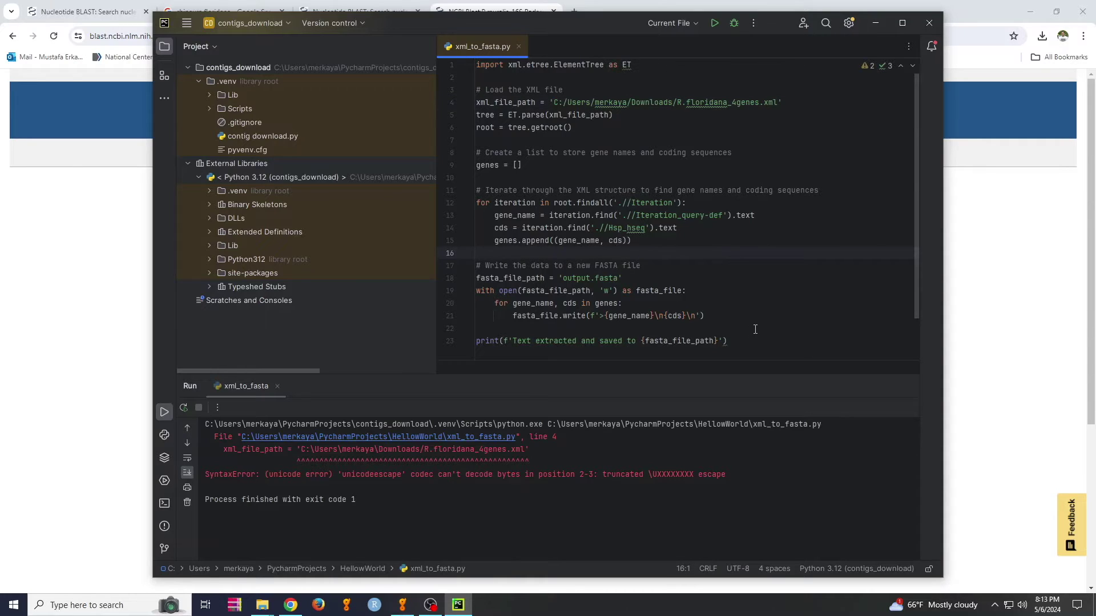
key("ctrl+a")
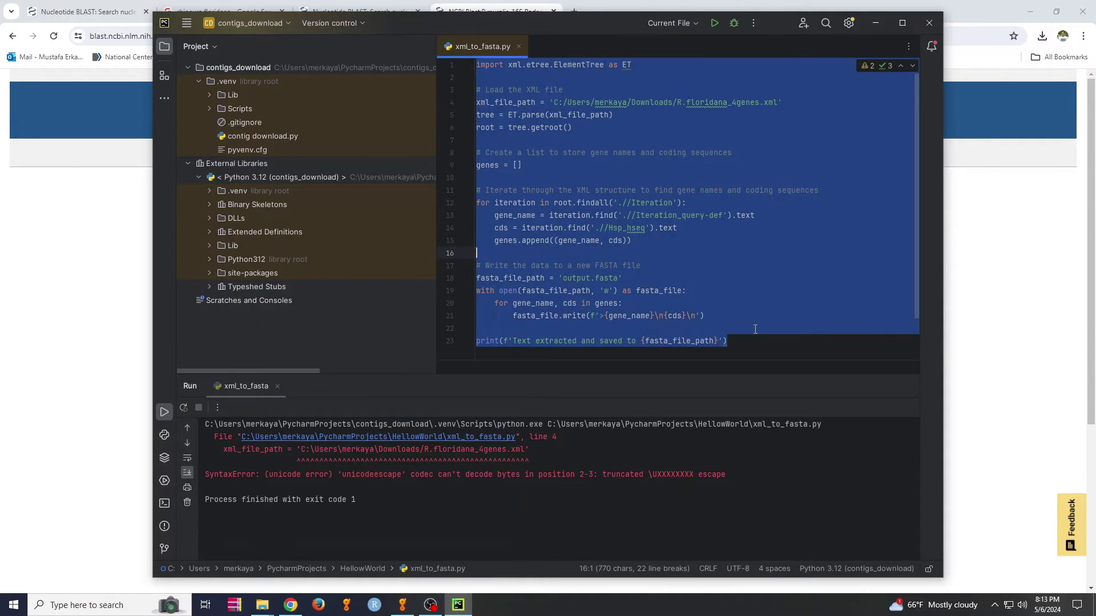
left_click(713, 23)
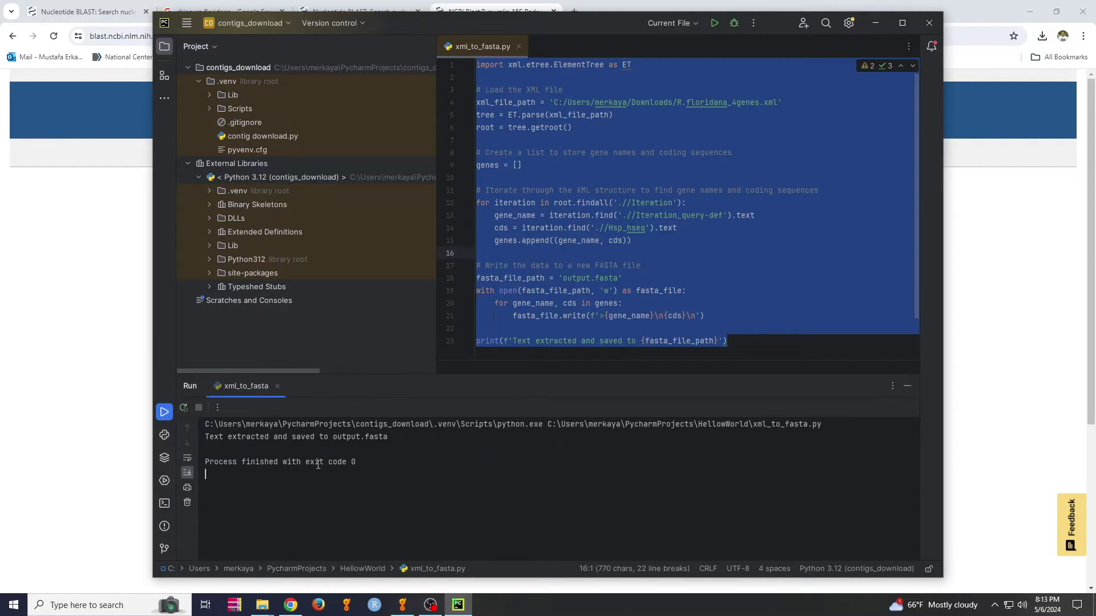
left_click_drag(403, 473, 205, 436)
left_click(431, 509)
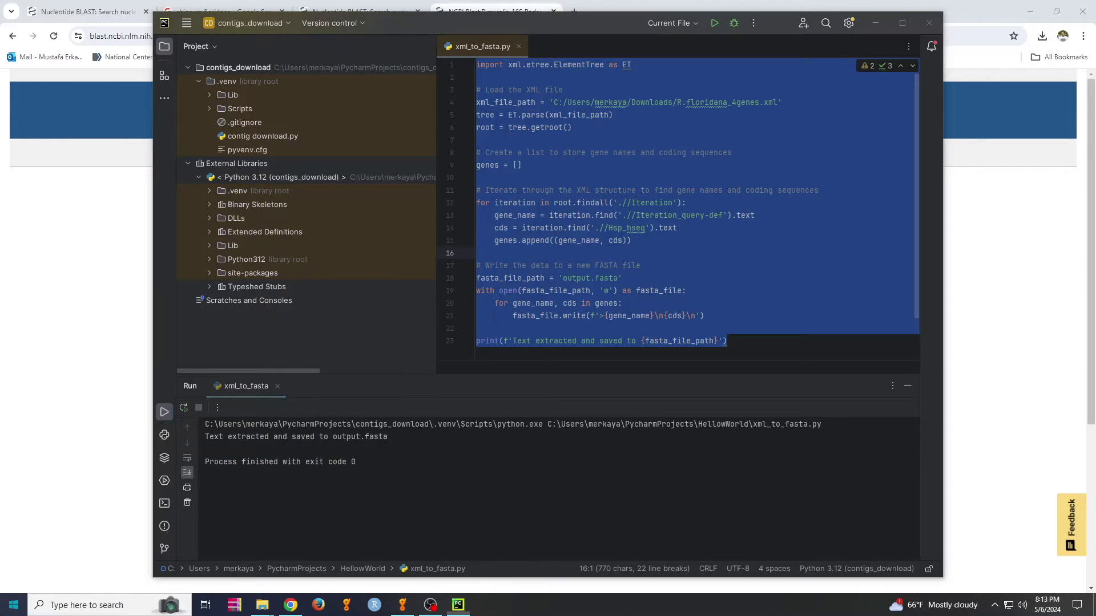
- Open This PC from Windows search and go into the Windows (C:) drive
key("super")
type("this")
key("Return")
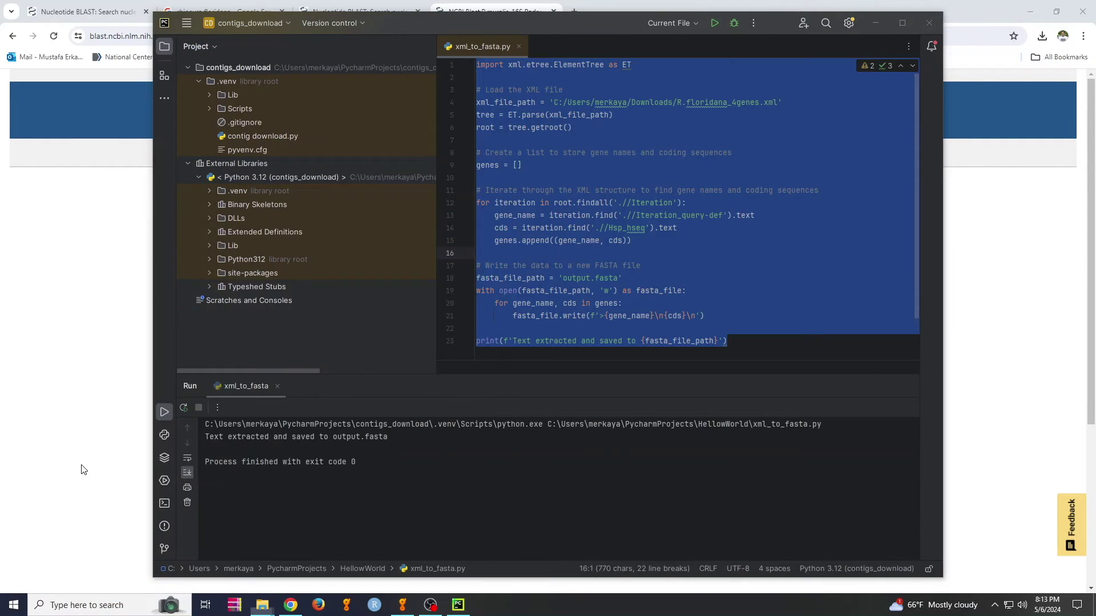
double_click(416, 368)
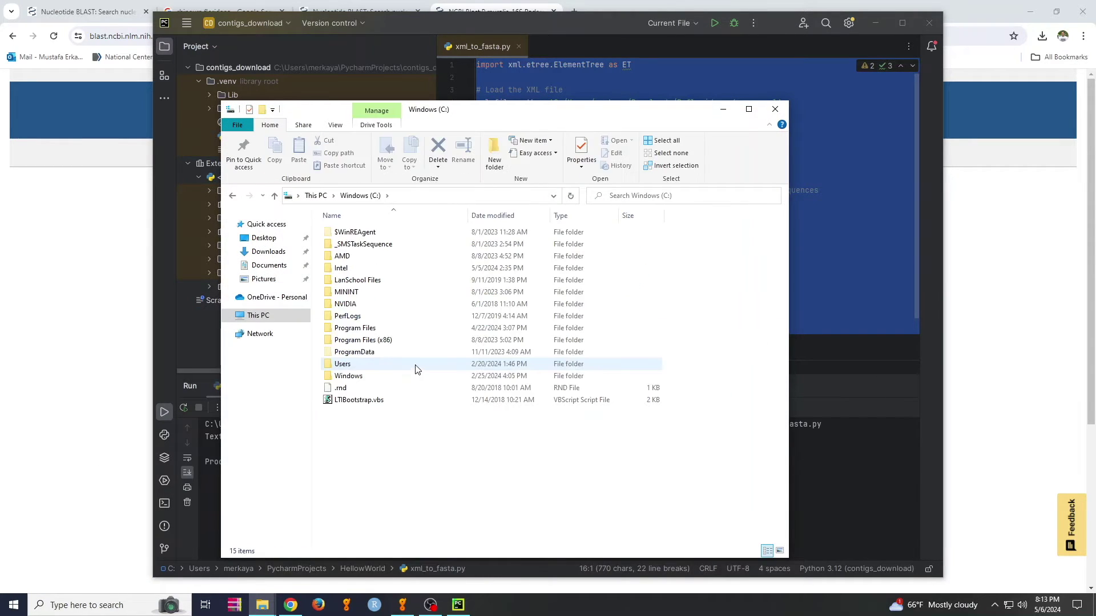
- Browse to Users > PycharmProjects > HellowWorld and open output.fasta maximized in Notepad
double_click(371, 364)
double_click(376, 292)
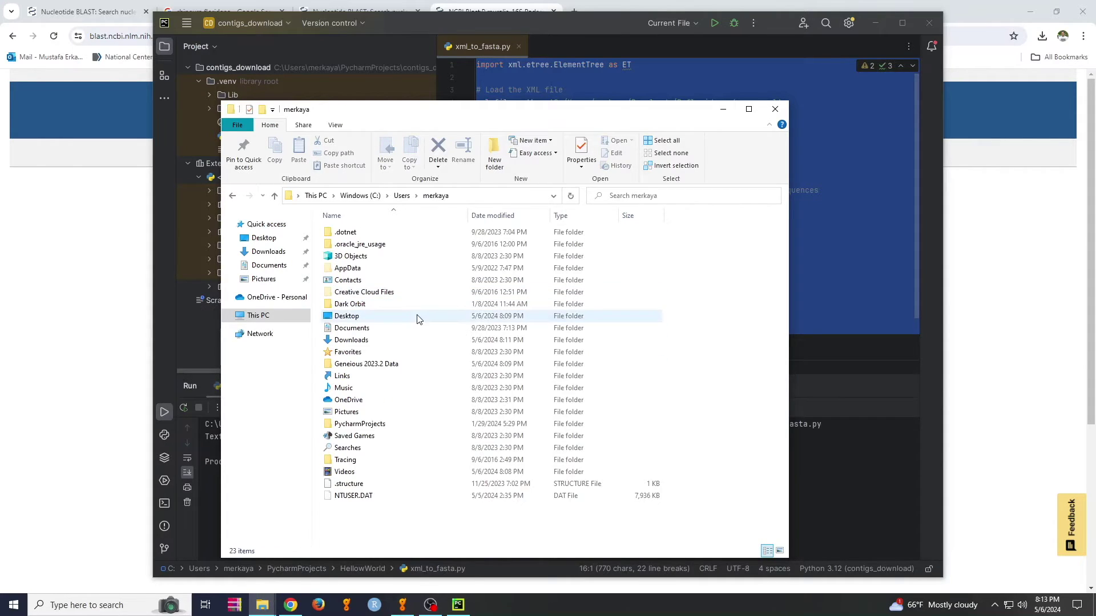
double_click(361, 425)
left_click(386, 247)
double_click(386, 246)
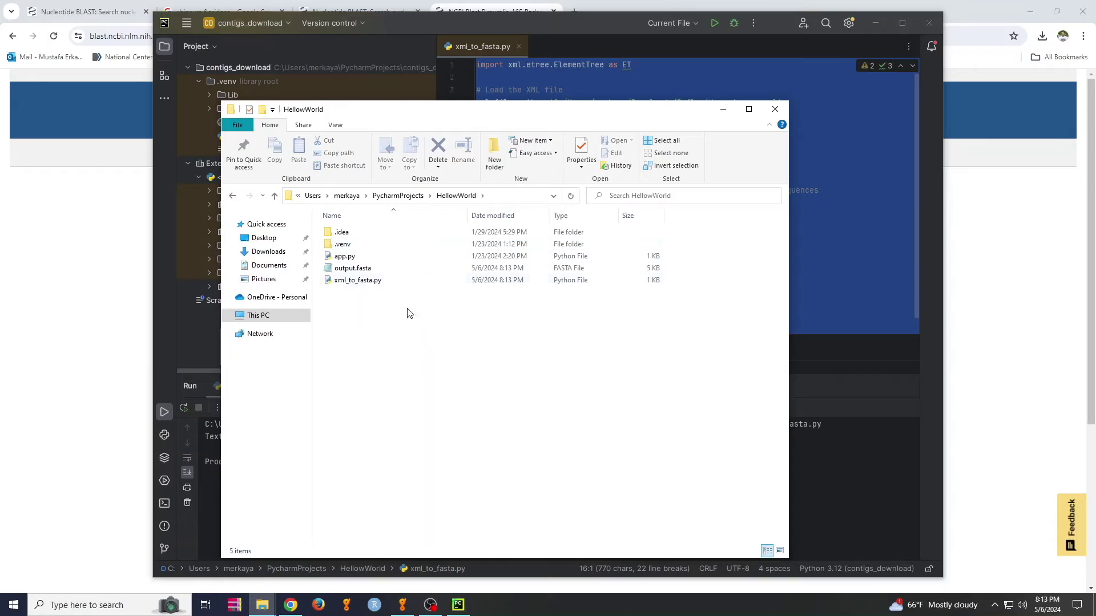
double_click(371, 269)
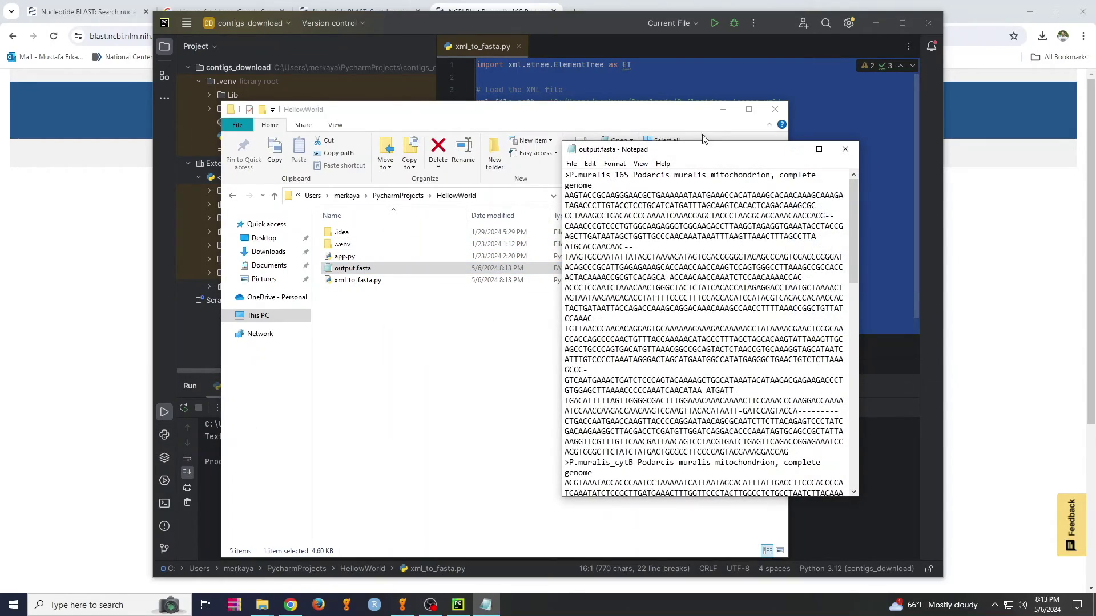
double_click(708, 150)
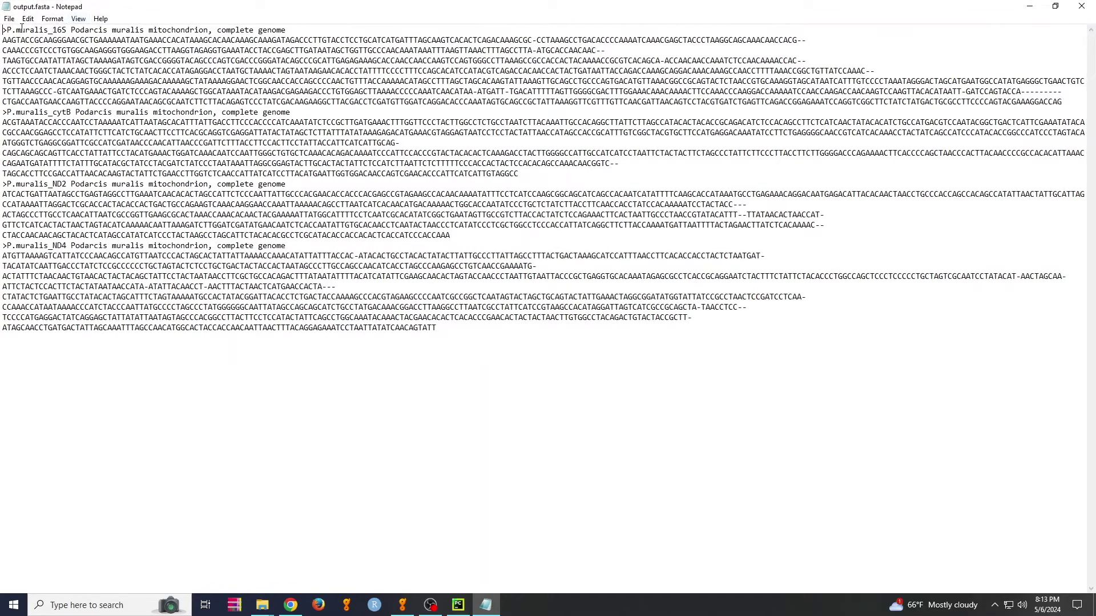
- Inspect the FASTA sequences in output.fasta, then close the file
left_click_drag(21, 30, 788, 328)
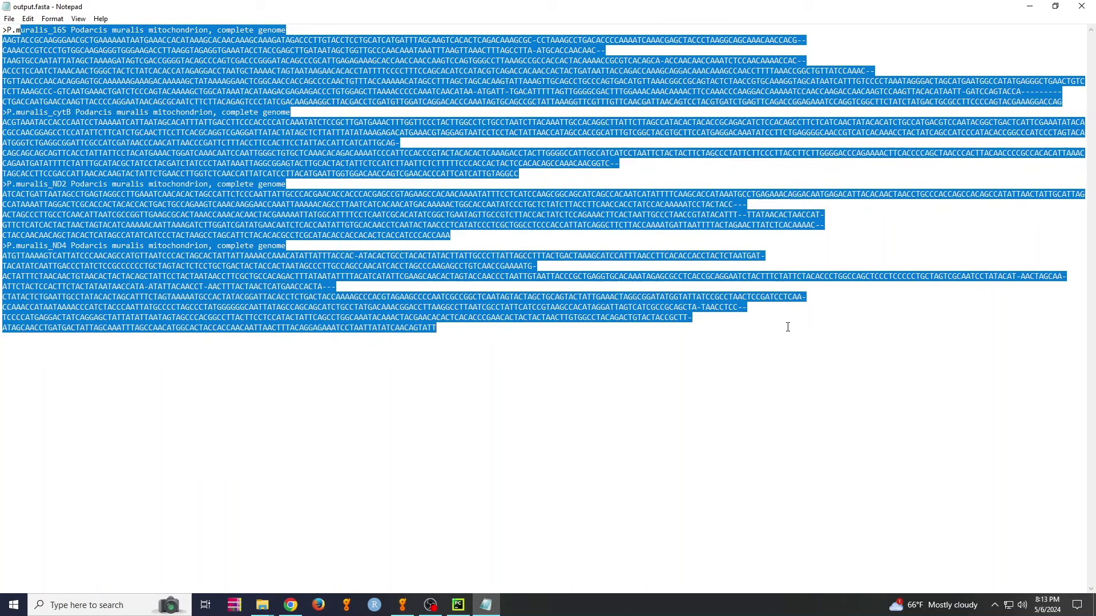
left_click(740, 388)
left_click_drag(53, 246, 2, 235)
left_click_drag(49, 184, 2, 184)
left_click_drag(30, 102, 3, 99)
left_click(98, 33)
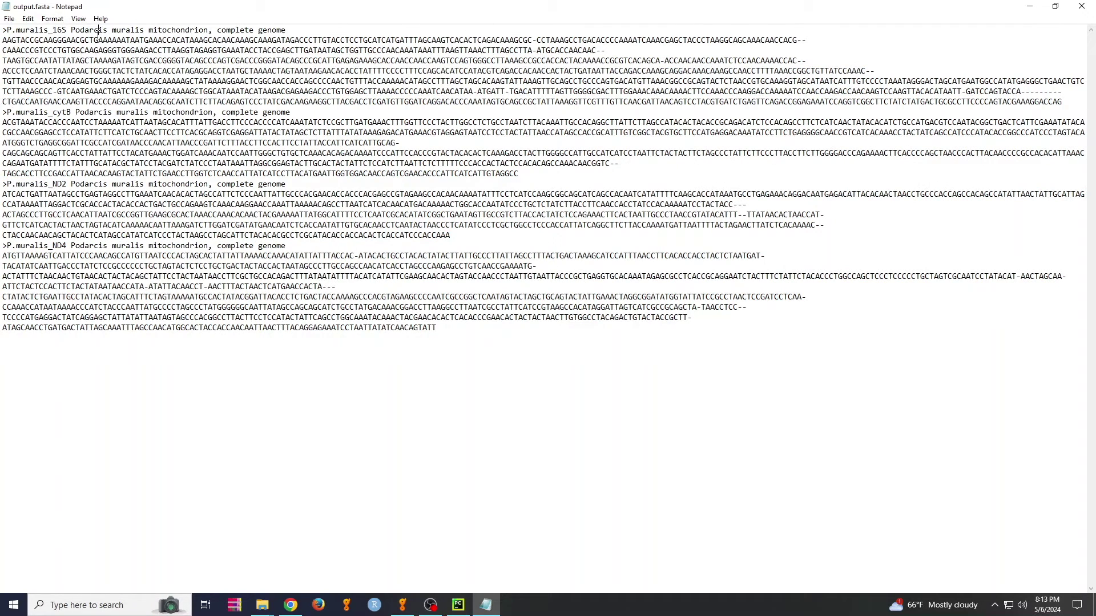
left_click(1082, 6)
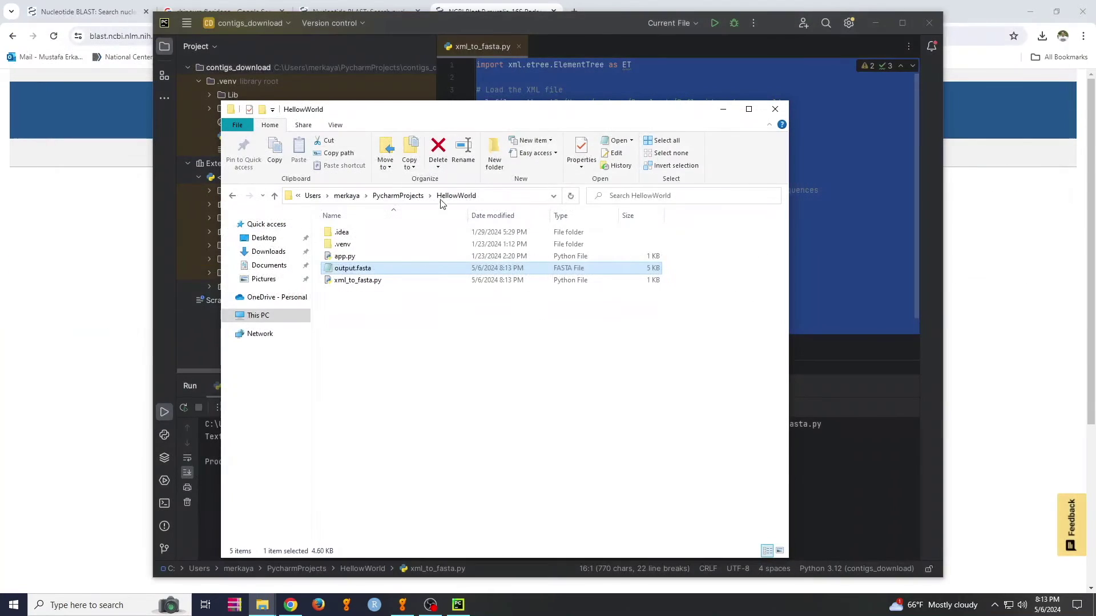
- Rename output.fasta to R.floridana_4Genes.fasta
key("F2")
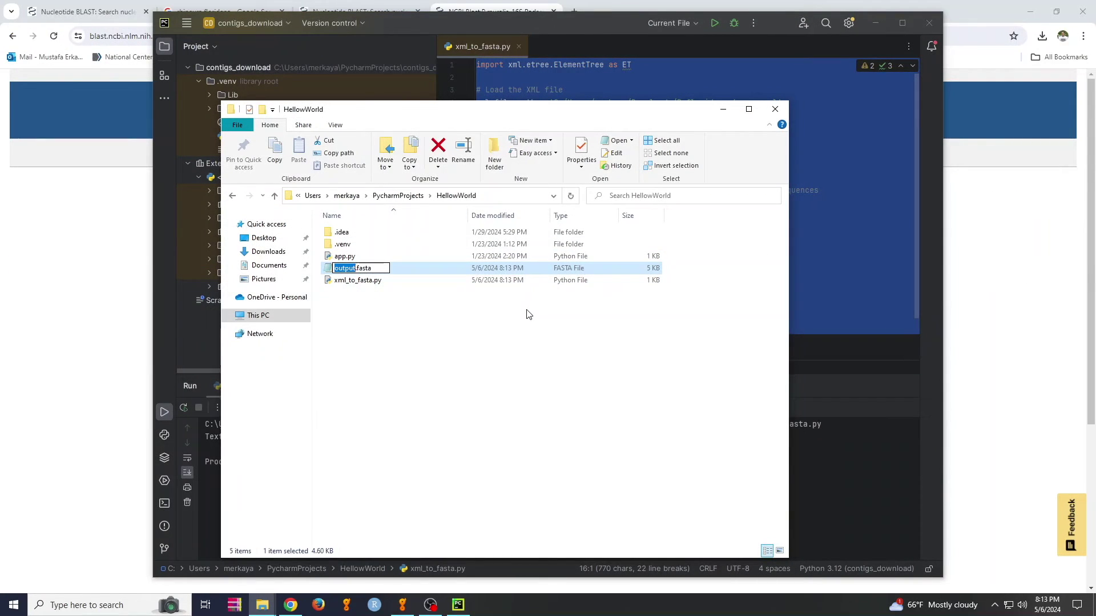
type("R.floridana_4Genes")
key("Return")
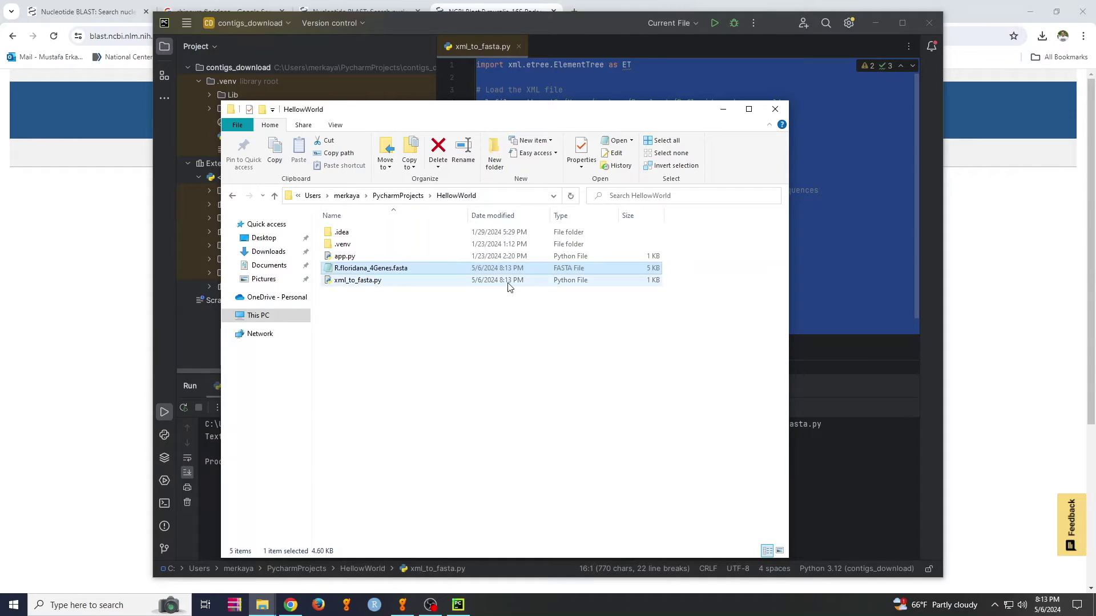
- In Geneious Prime, create a new folder R.floridana_4genes inside multiple_blast
left_click(403, 605)
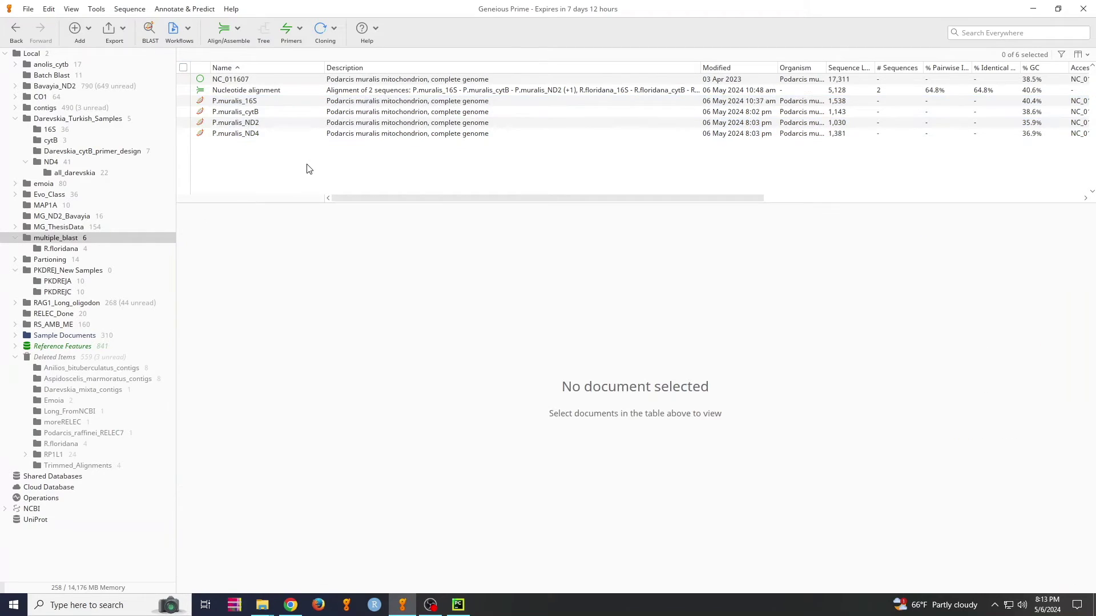
right_click(74, 240)
left_click(105, 253)
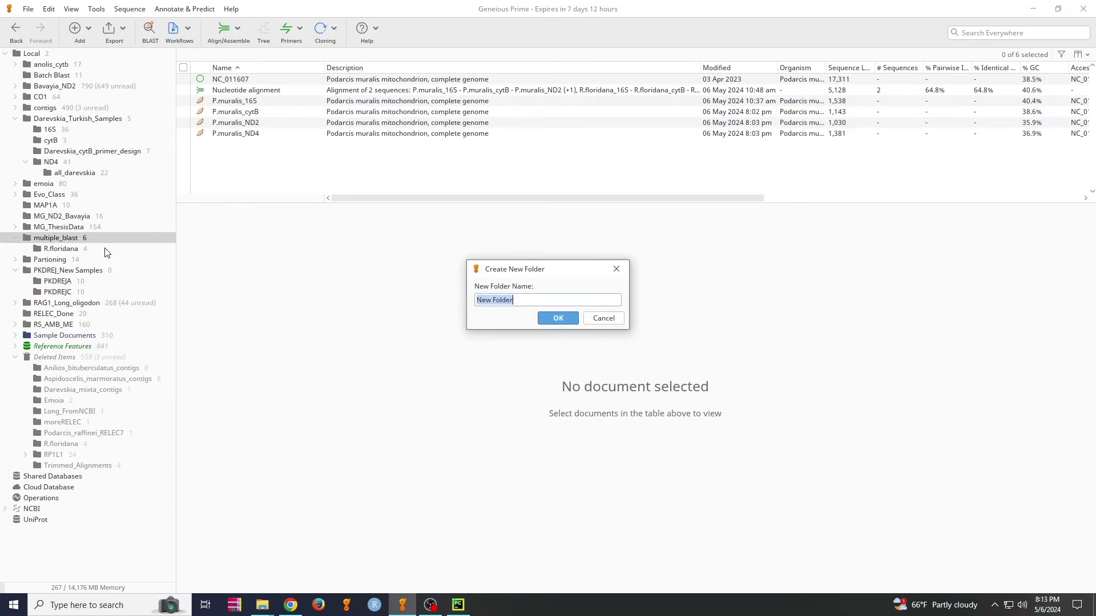
type("R.floridana_4genes")
key("Return")
left_click(80, 260)
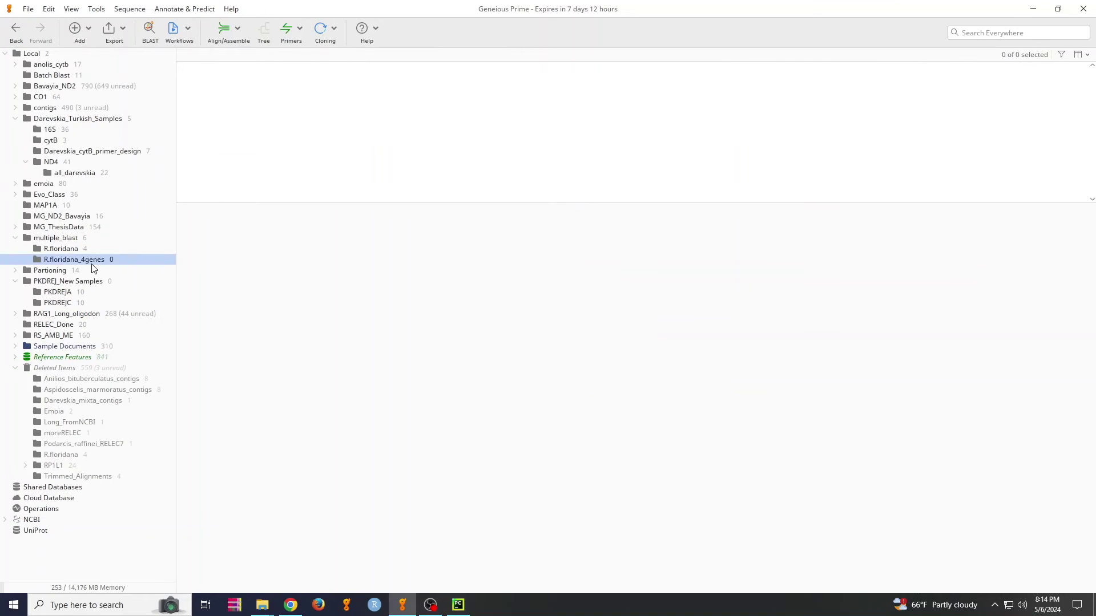
- Drag R.floridana_4Genes.fasta into the folder and import it as separate sequences
left_click(262, 605)
left_click_drag(403, 269, 890, 165)
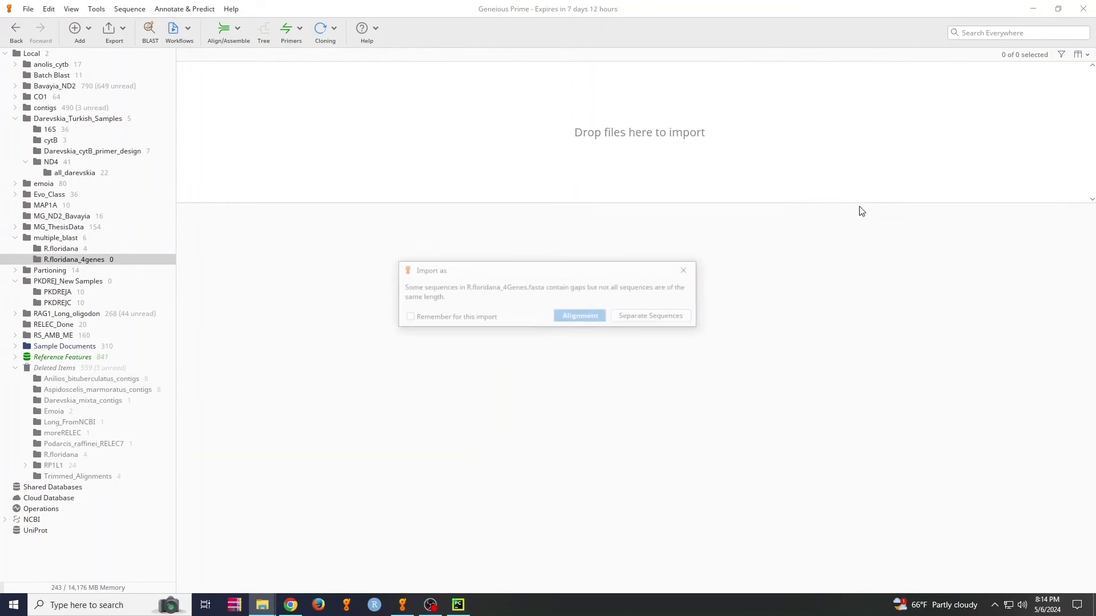
left_click(641, 320)
left_click(603, 334)
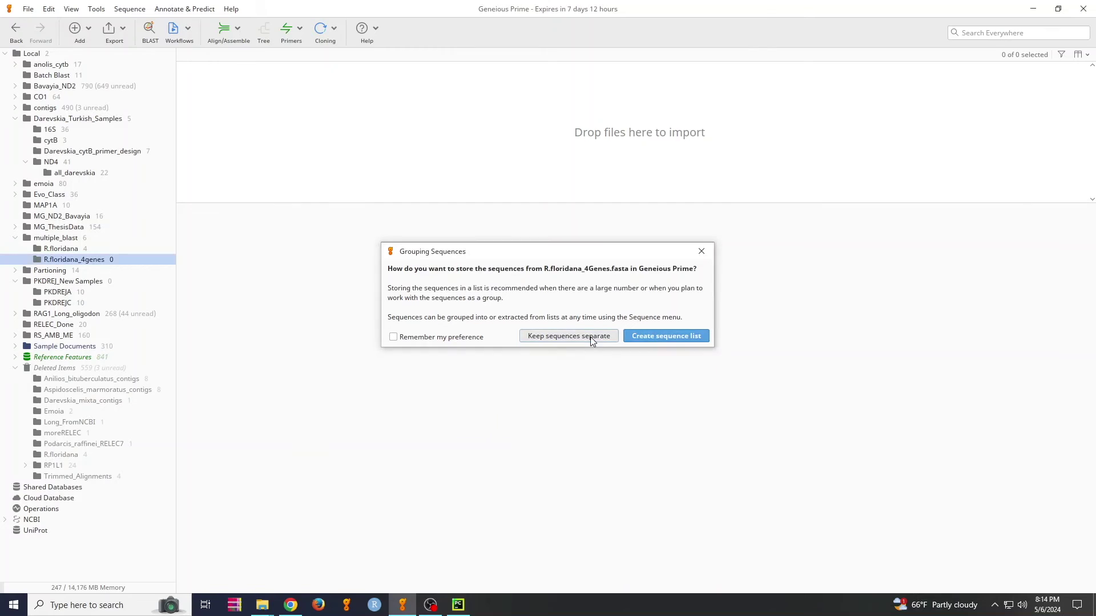
- Batch rename the four sequences, removing the first 9 characters (the P.muralis prefix)
left_click(49, 9)
left_click(79, 270)
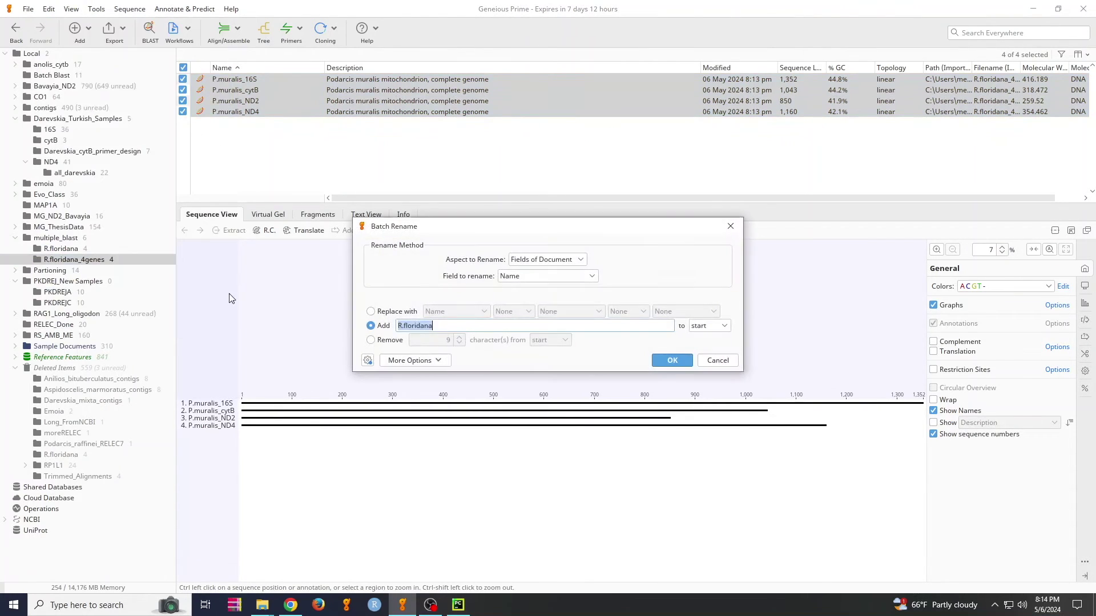
left_click(388, 343)
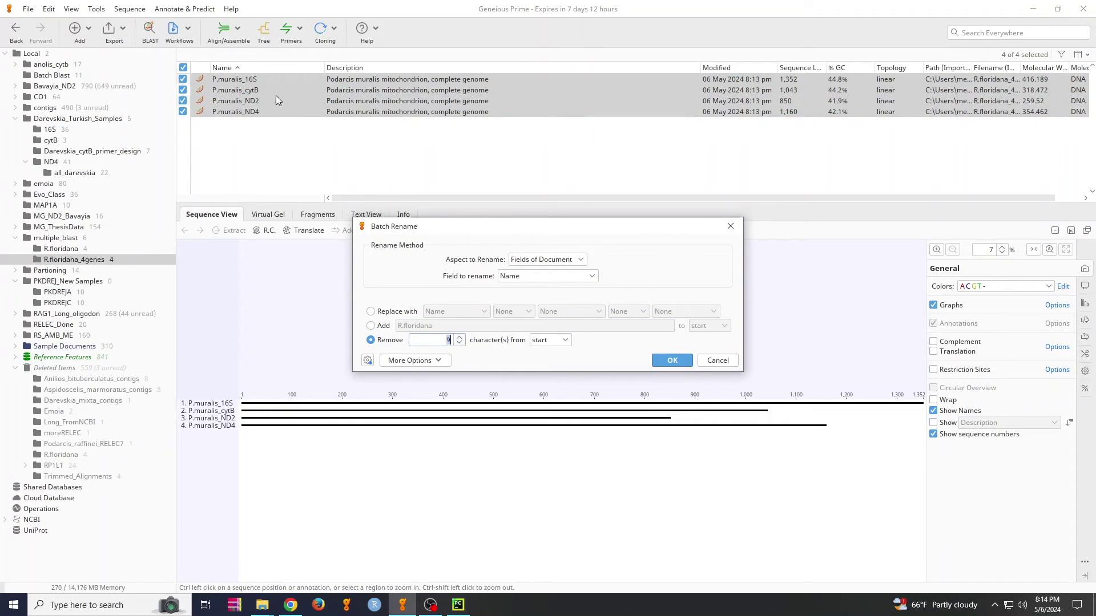
left_click(677, 363)
left_click(619, 355)
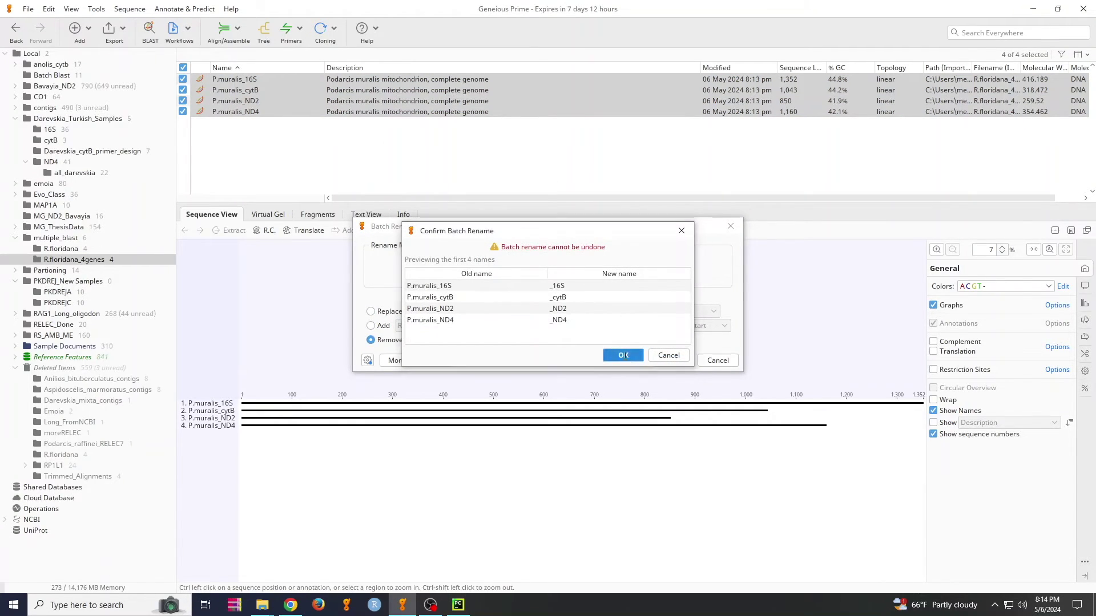
- Batch rename them again, adding 'R.floridana' to the start of each name
left_click(45, 9)
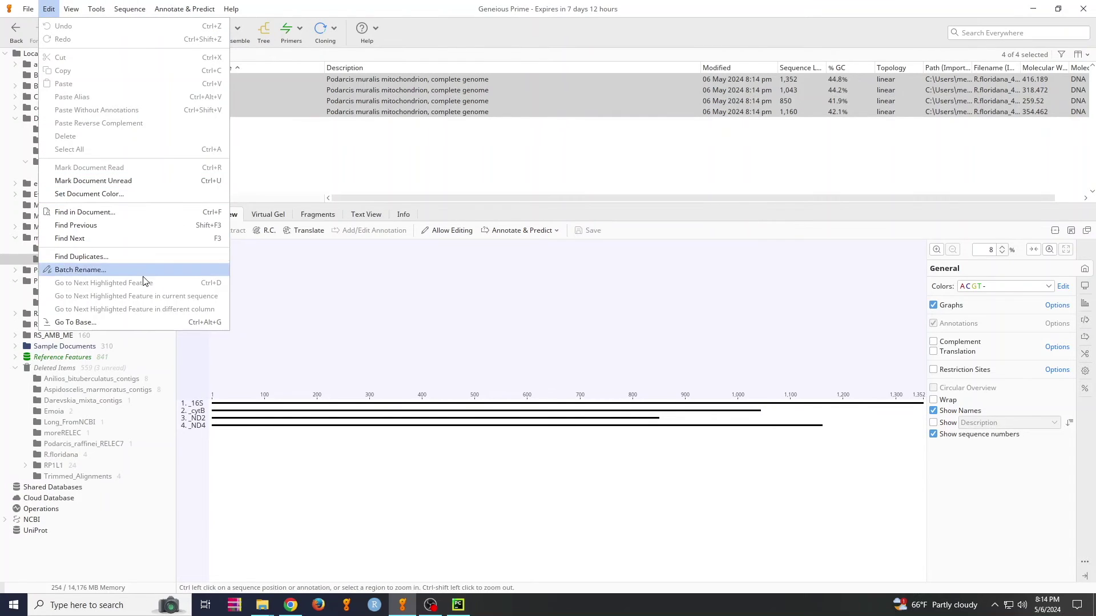
left_click(131, 271)
left_click(381, 327)
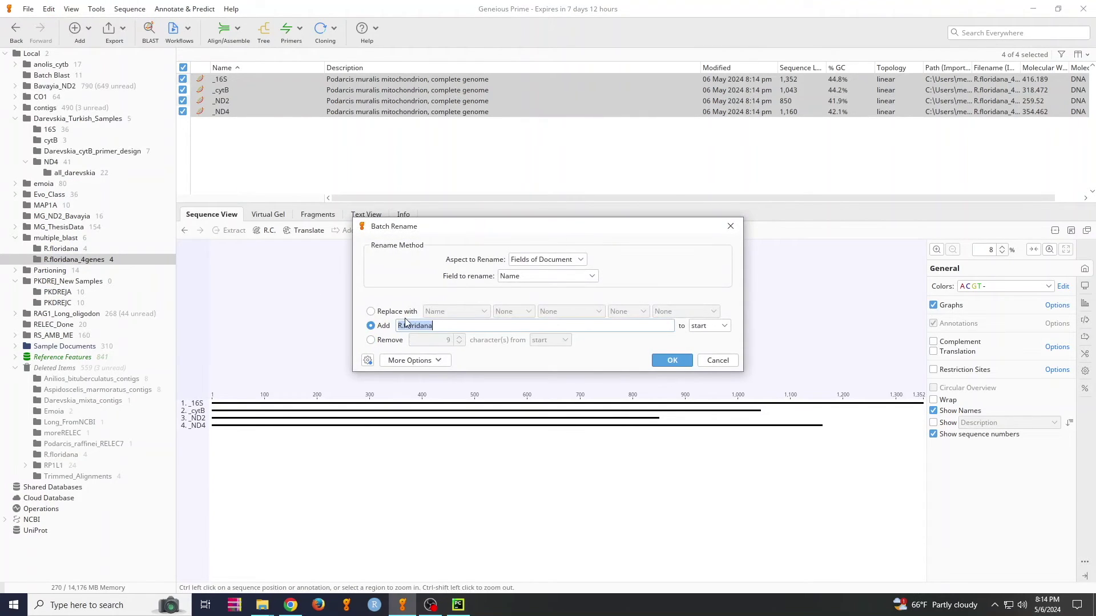
left_click(683, 362)
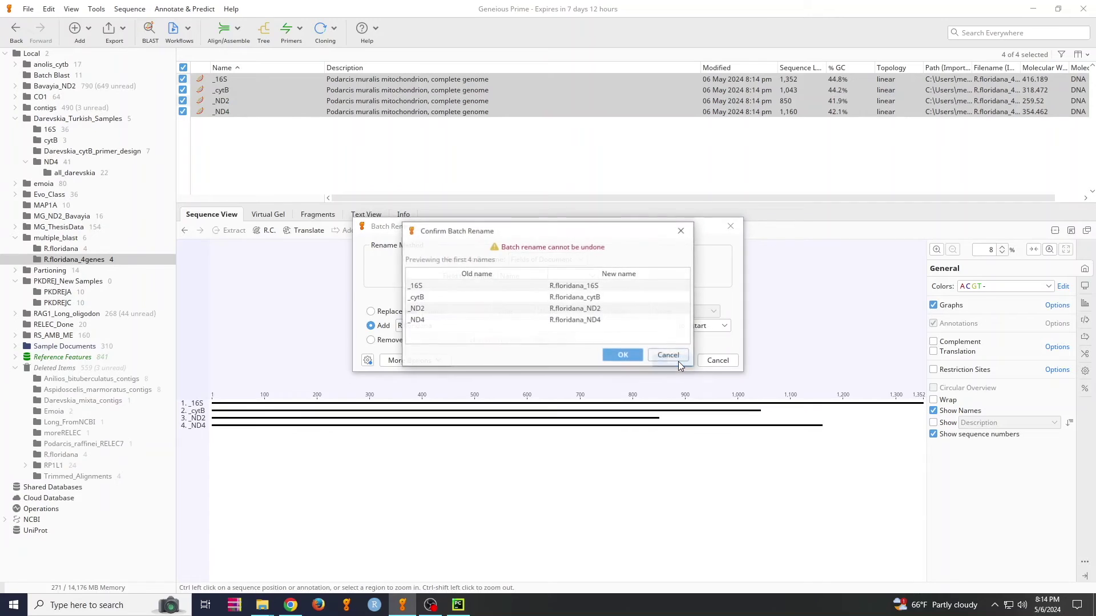
left_click(612, 363)
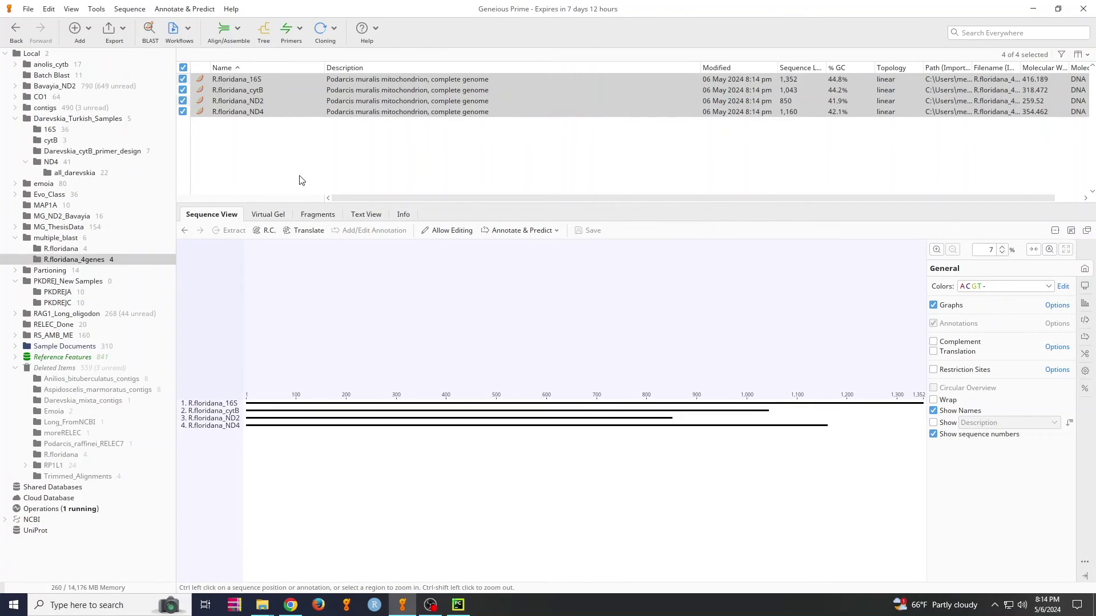
left_click(79, 239)
- Paste the four R.floridana genes into multiple_blast and concatenate them into one 4,405 bp sequence
key("ctrl+v")
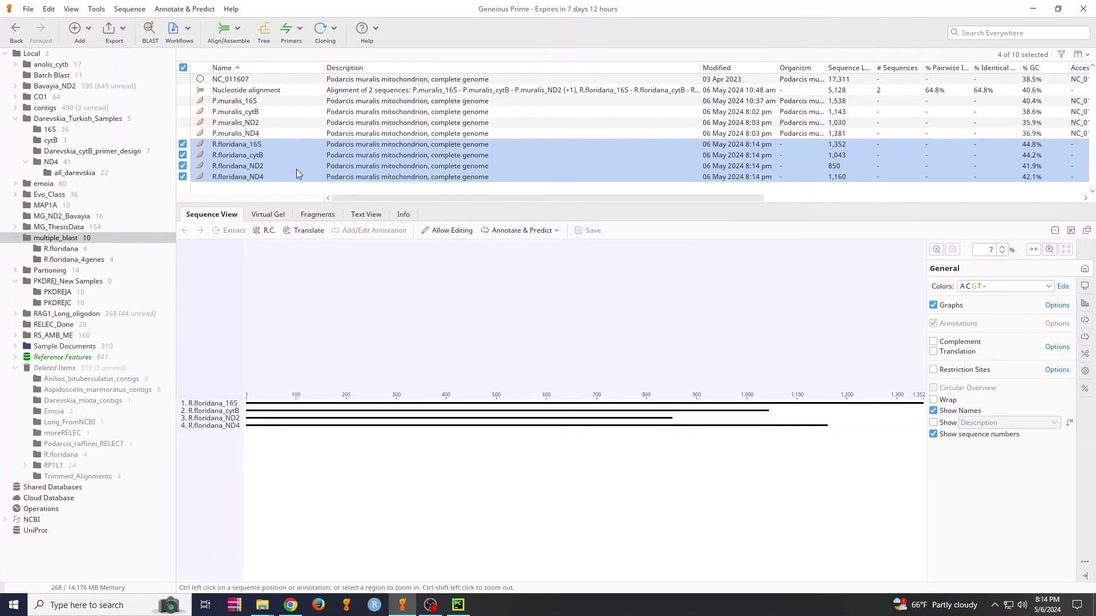
left_click(251, 192)
left_click(255, 101)
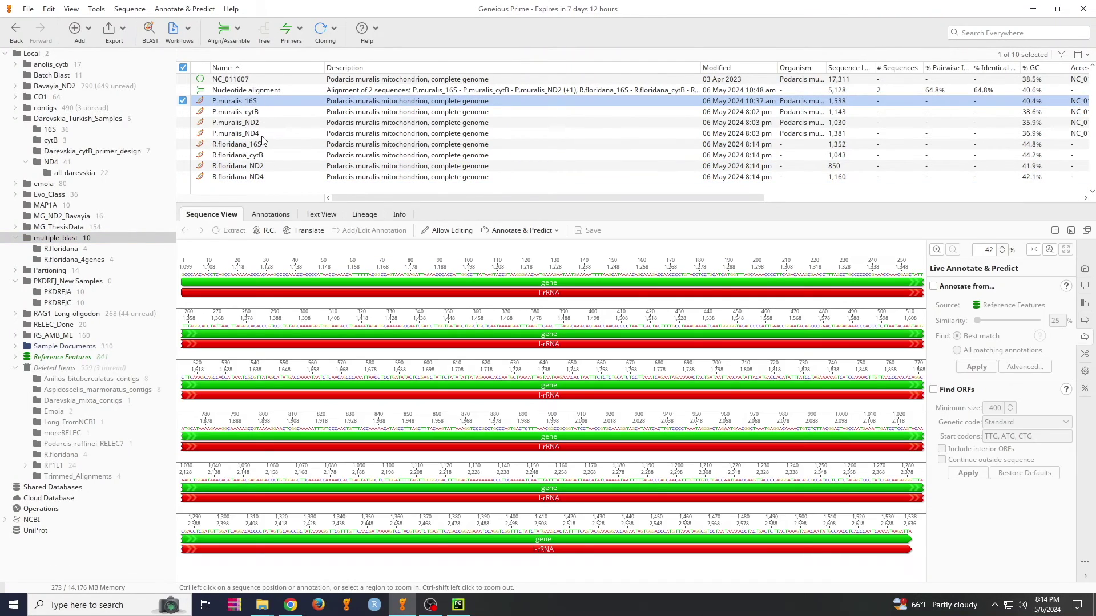
left_click(262, 135, "shift")
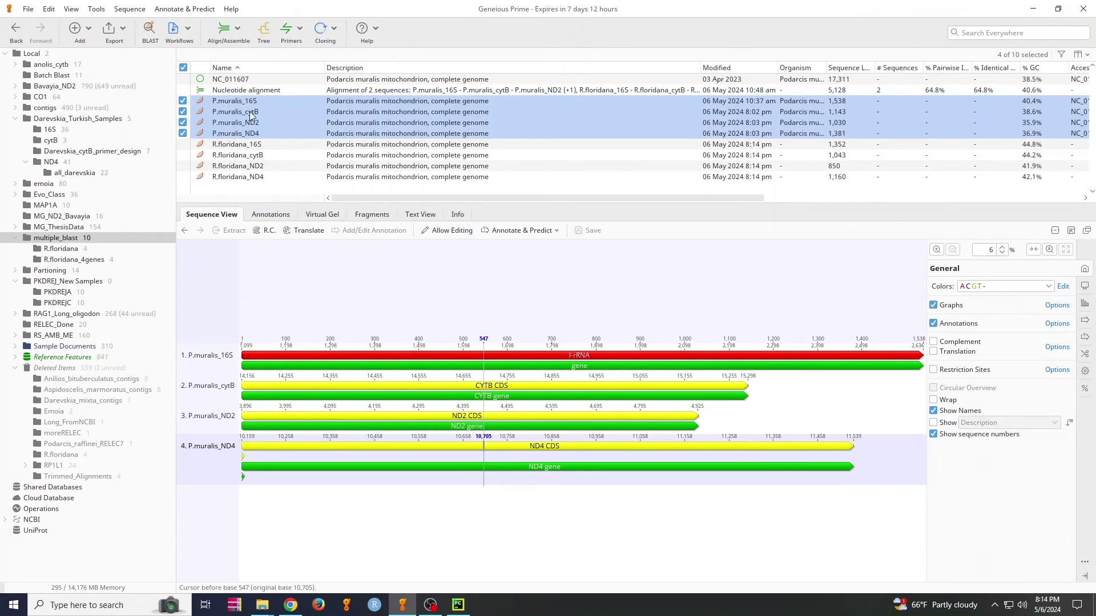
left_click(259, 146)
left_click(275, 177, "shift")
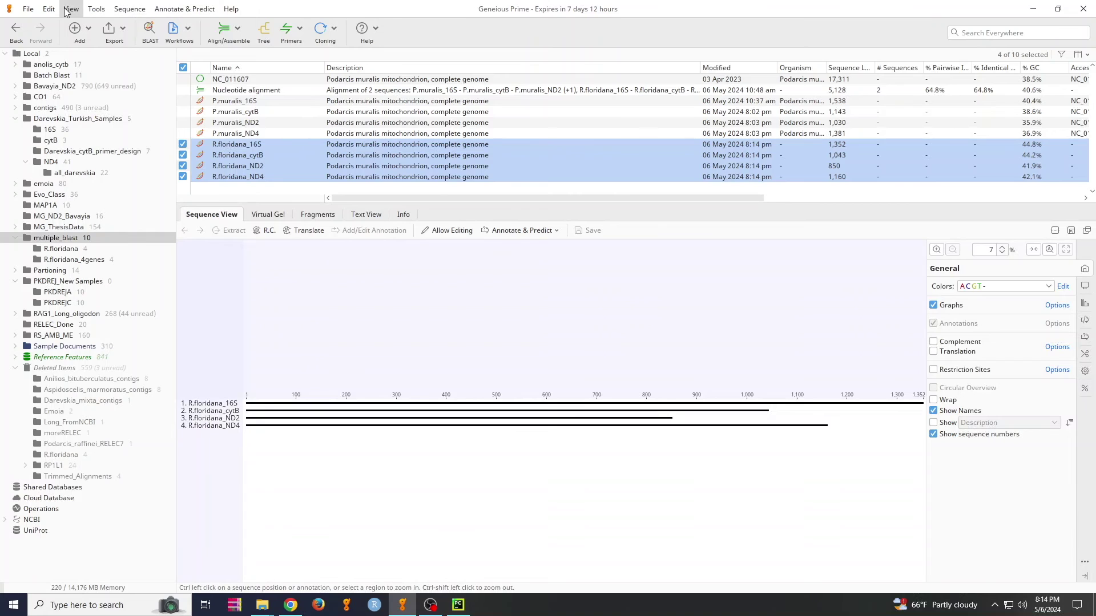
left_click(96, 9)
left_click(128, 147)
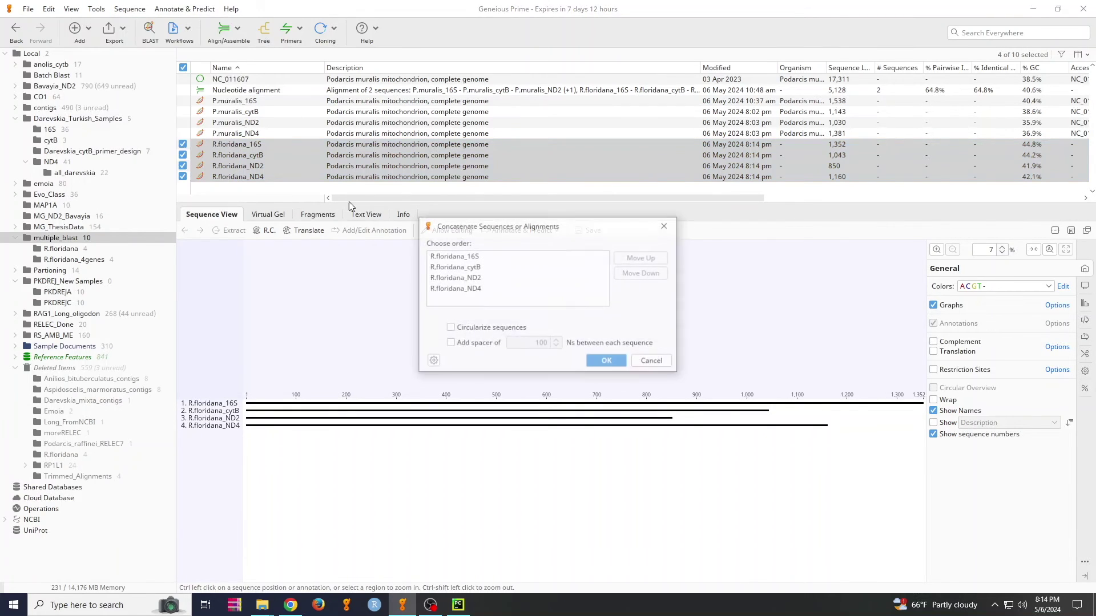
left_click(600, 363)
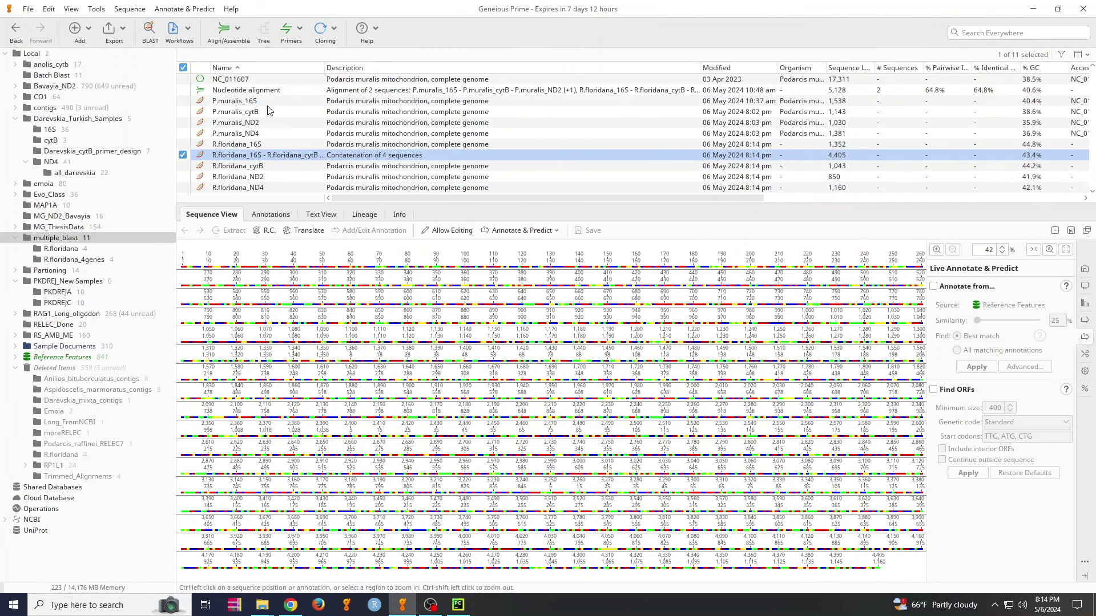
- Concatenate the four P.muralis genes into a 5,092 bp sequence, then select both concatenations
left_click(269, 103)
left_click(249, 133, "shift")
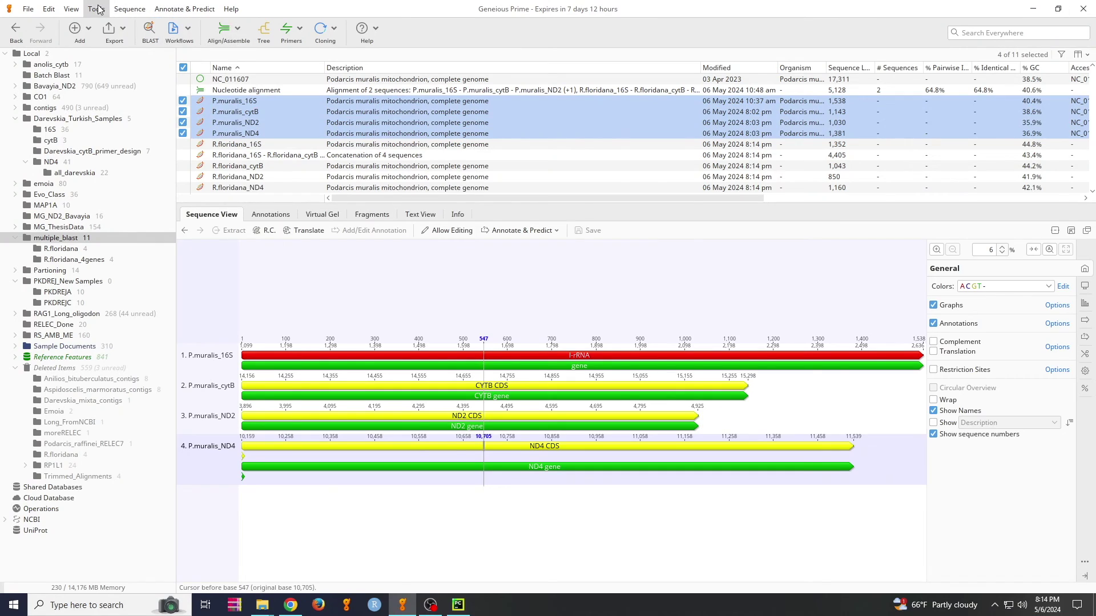
left_click(96, 8)
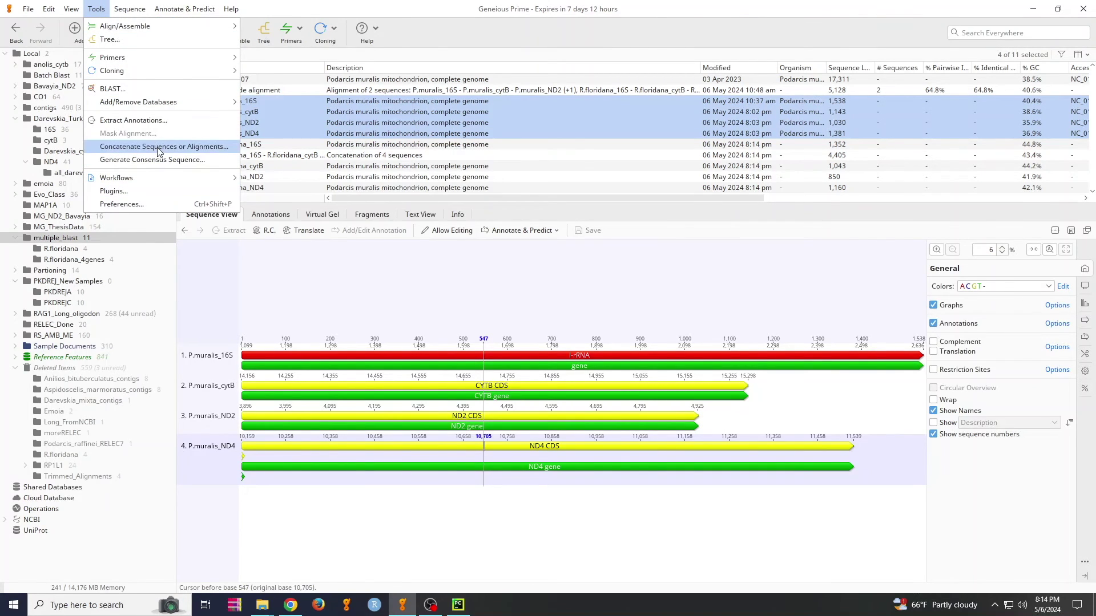
left_click(160, 147)
left_click(598, 361)
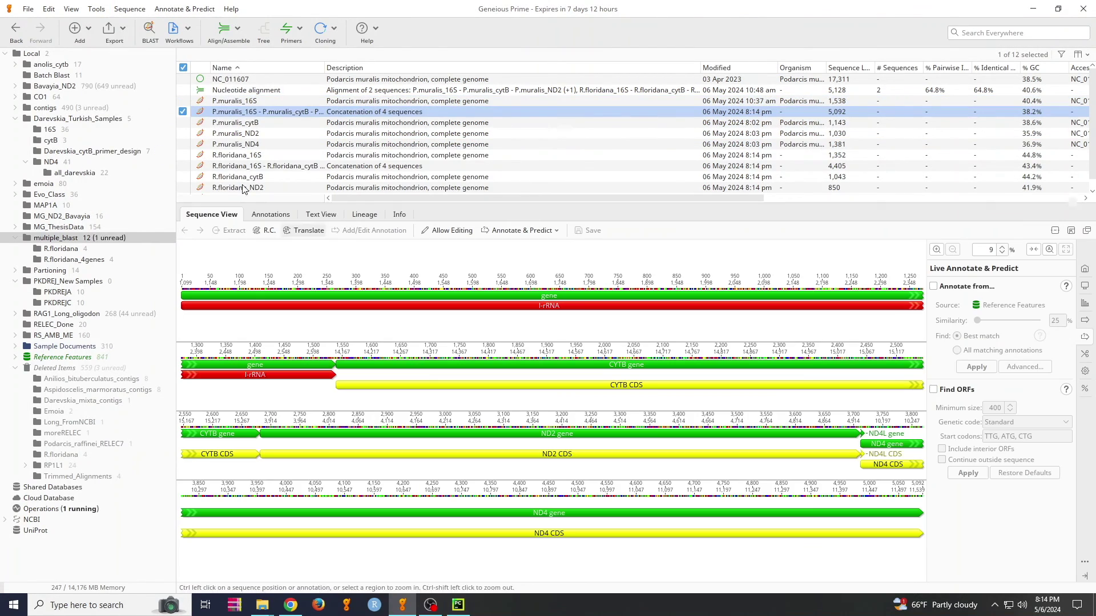
left_click(291, 167, "ctrl")
- Align both concatenations with MAFFT, producing a 5,128 bp alignment at 64.8% pairwise identity
left_click(224, 31)
left_click(240, 56)
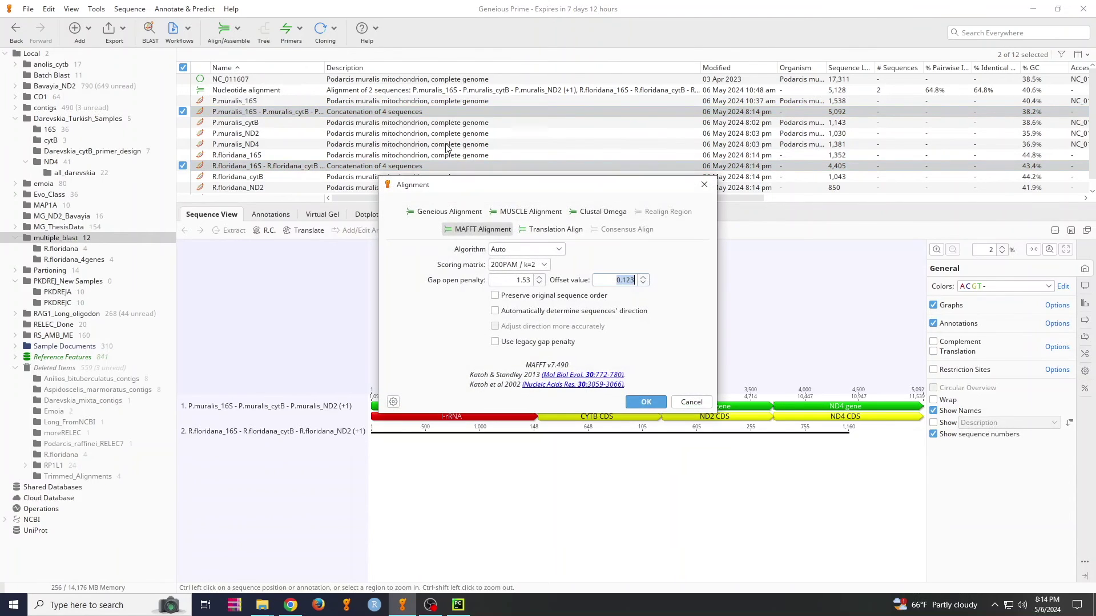
left_click(657, 403)
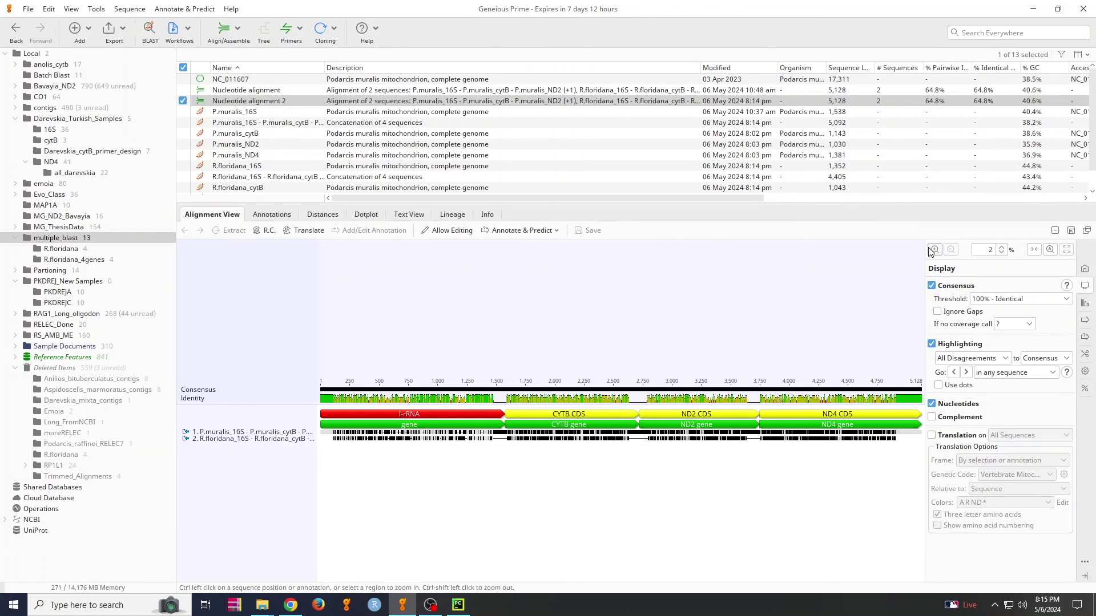
- Zoom and scroll Nucleotide alignment 2 to its end, return to the start, then switch to PyCharm
scroll(702, 360, "up", 5)
scroll(701, 359, "right", 10)
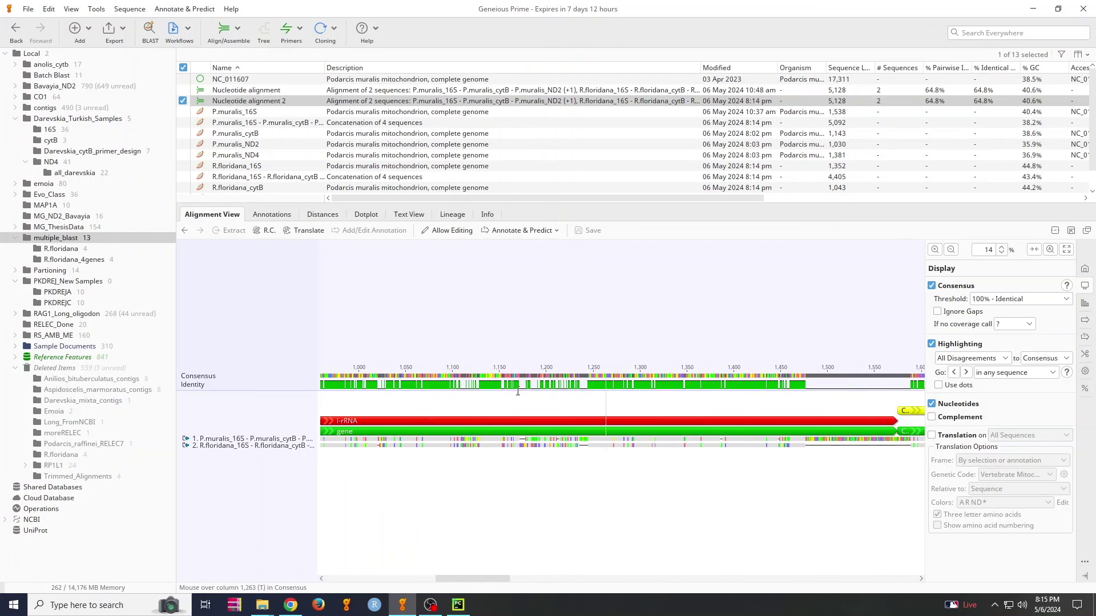
scroll(453, 483, "right", 10)
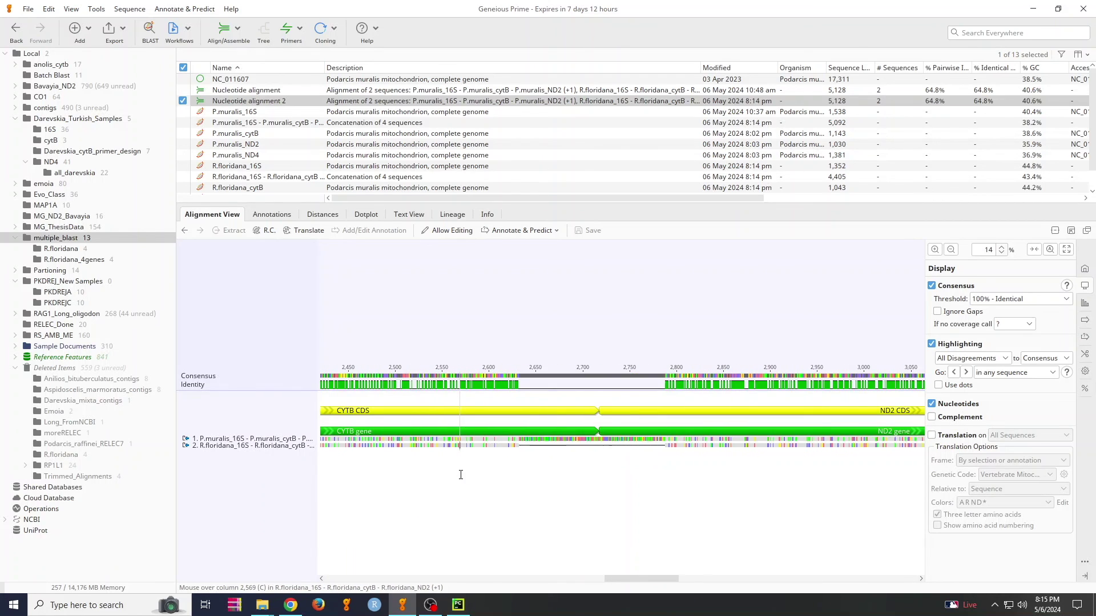
scroll(460, 475, "right", 6)
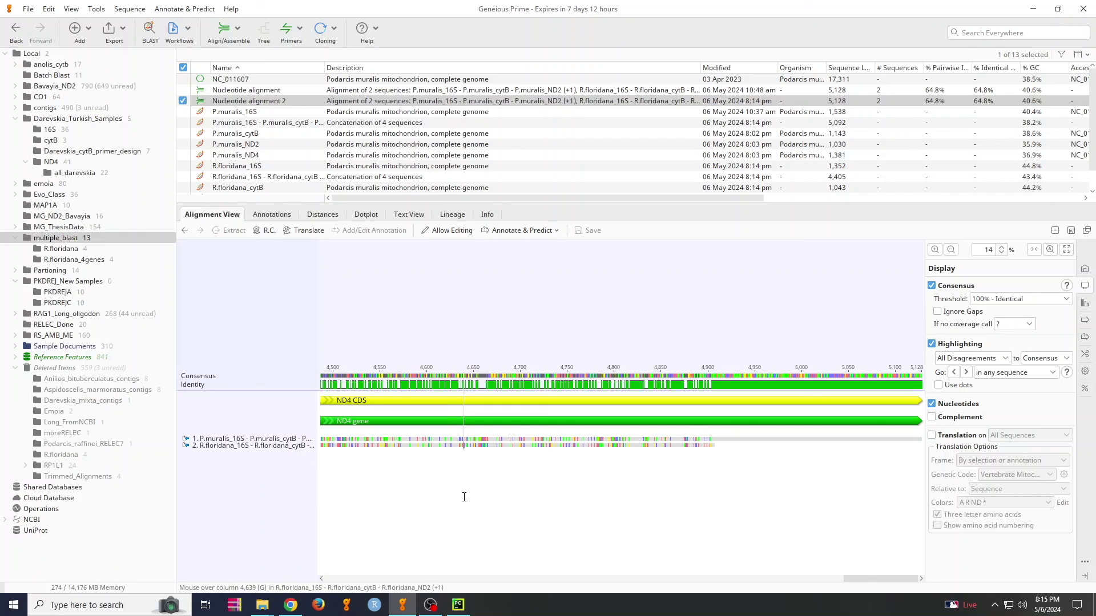
key("Home")
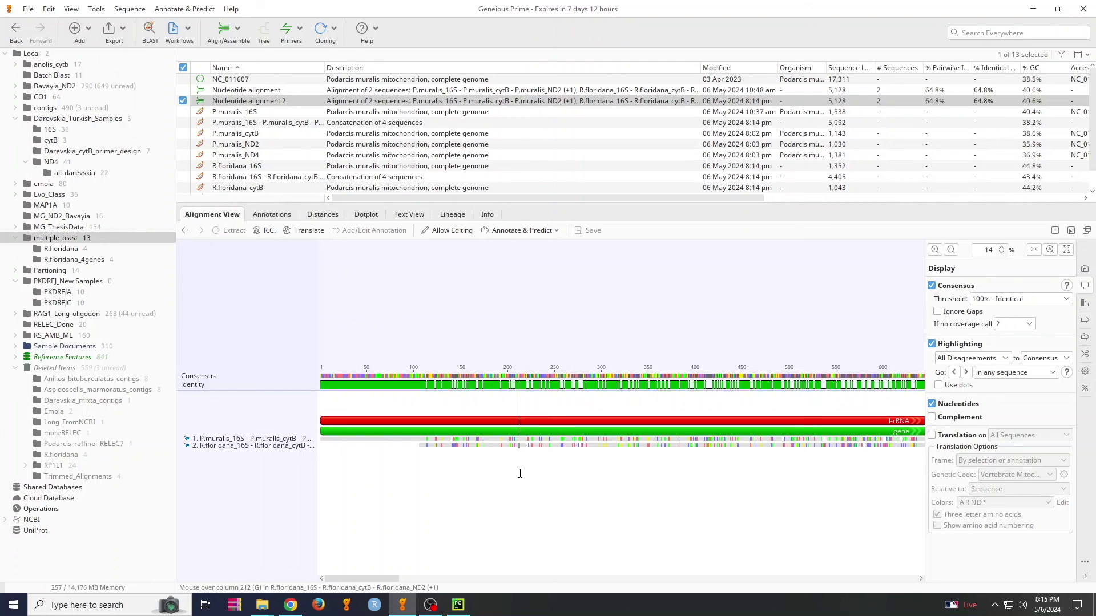
key("alt+Tab")
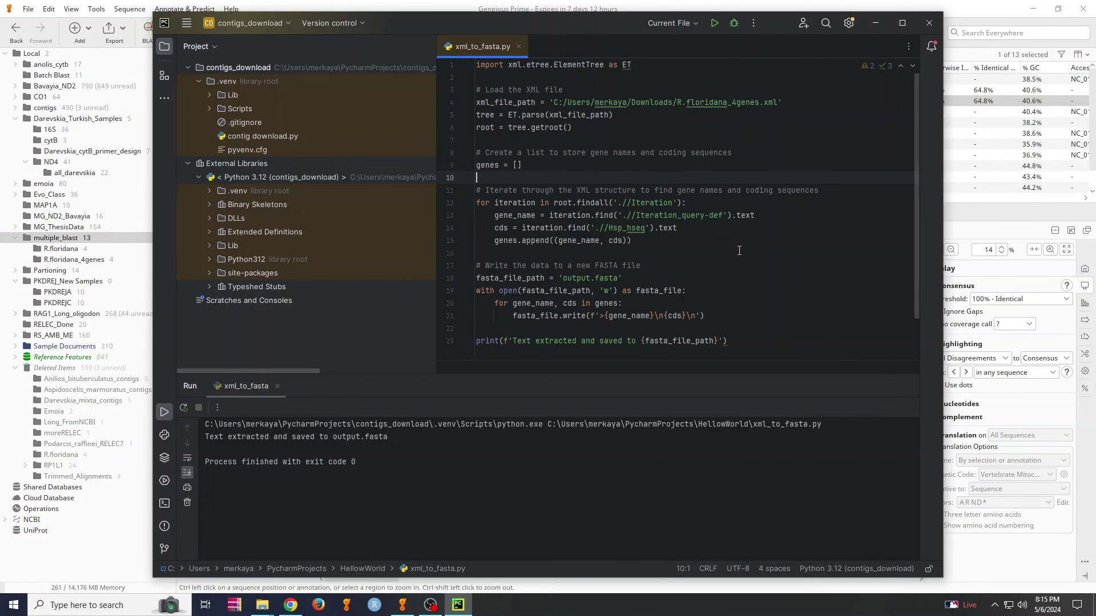